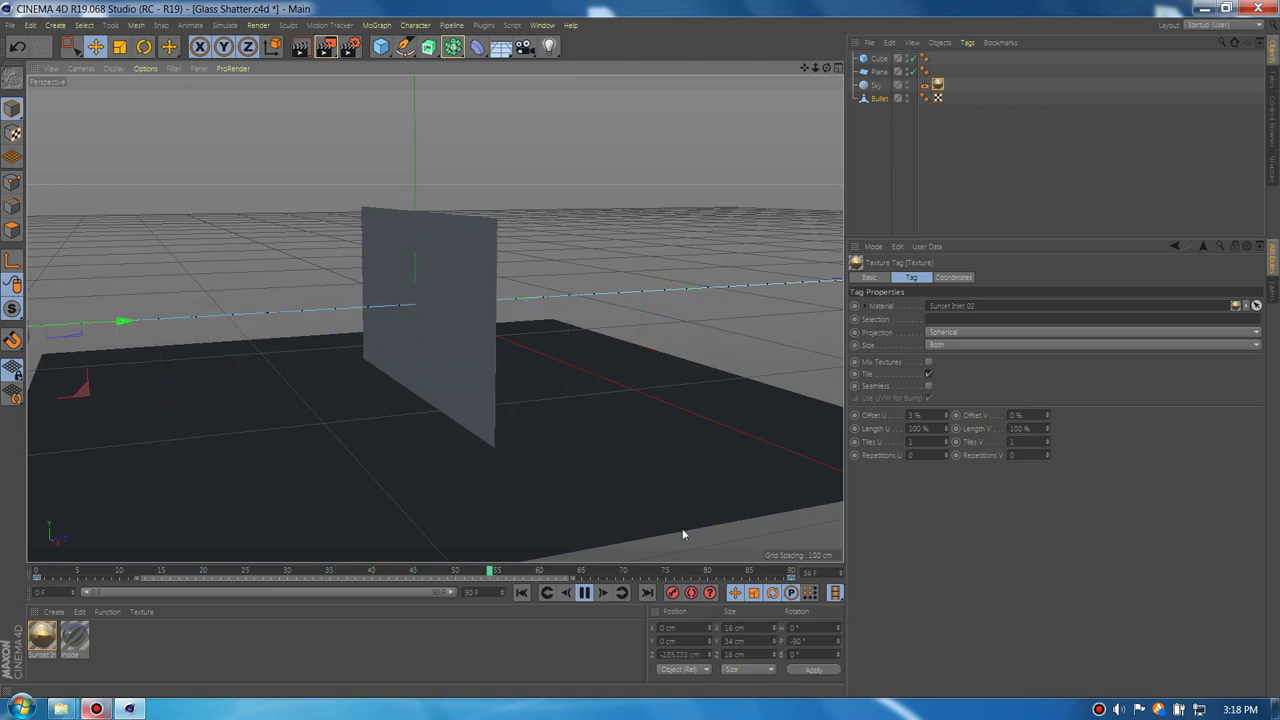
Examine the glass panel, ground plane, sky and bullet objects from several angles in the viewport.
{"action": "left_click", "coordinate": [584, 593]}
{"action": "left_click_drag", "start_coordinate": [504, 422], "coordinate": [538, 480], "text": "alt"}
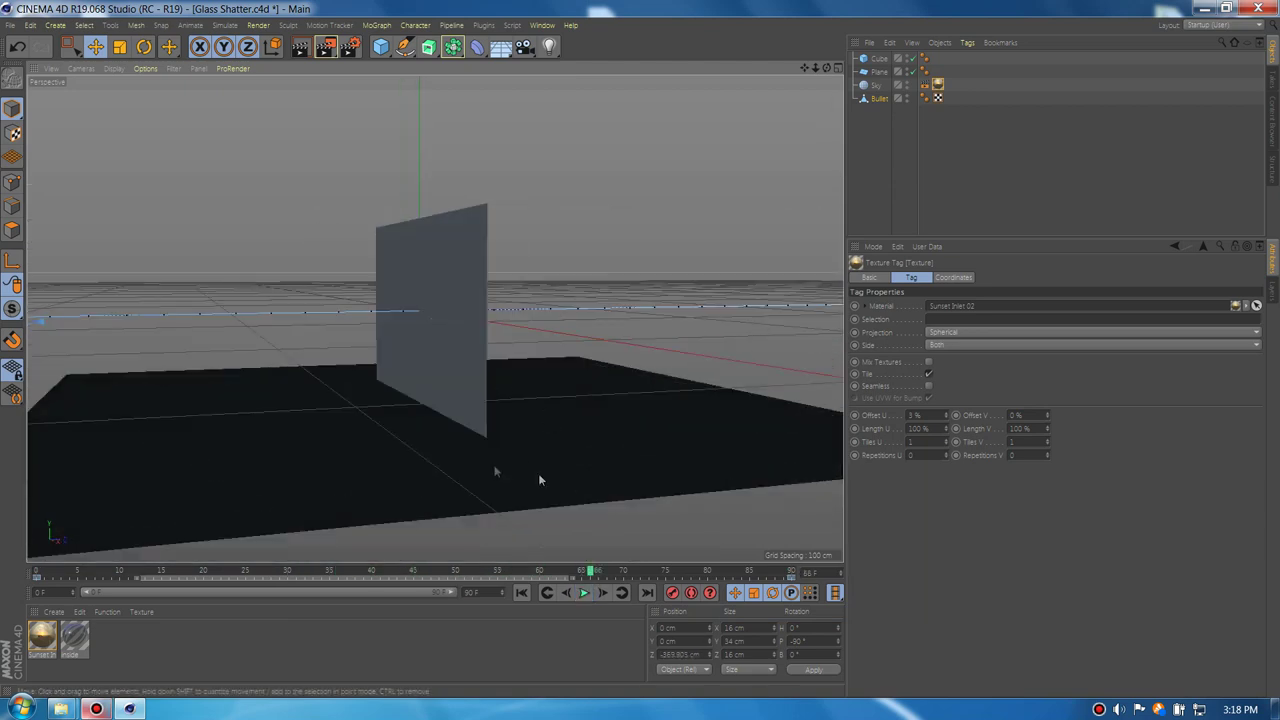
{"action": "left_click", "coordinate": [876, 85]}
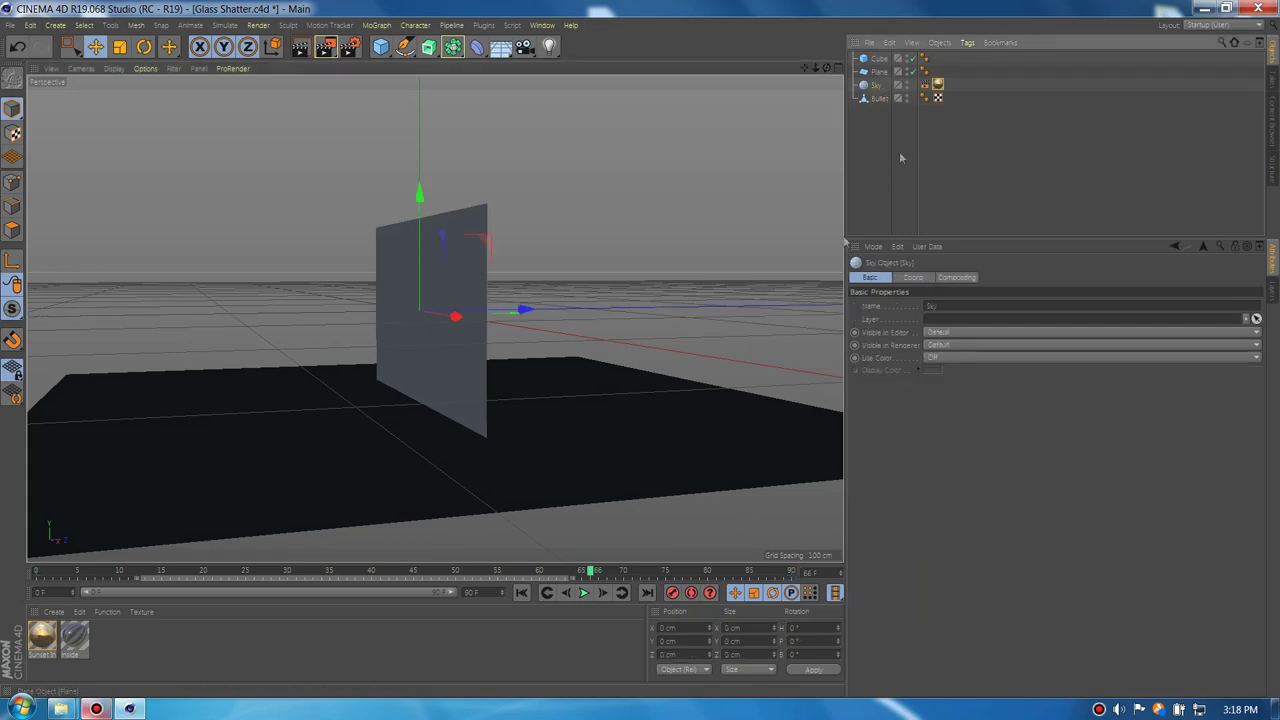
{"action": "left_click", "coordinate": [887, 162]}
{"action": "left_click", "coordinate": [882, 101]}
{"action": "left_click_drag", "start_coordinate": [434, 317], "coordinate": [524, 402], "text": "alt"}
{"action": "left_click", "coordinate": [491, 294]}
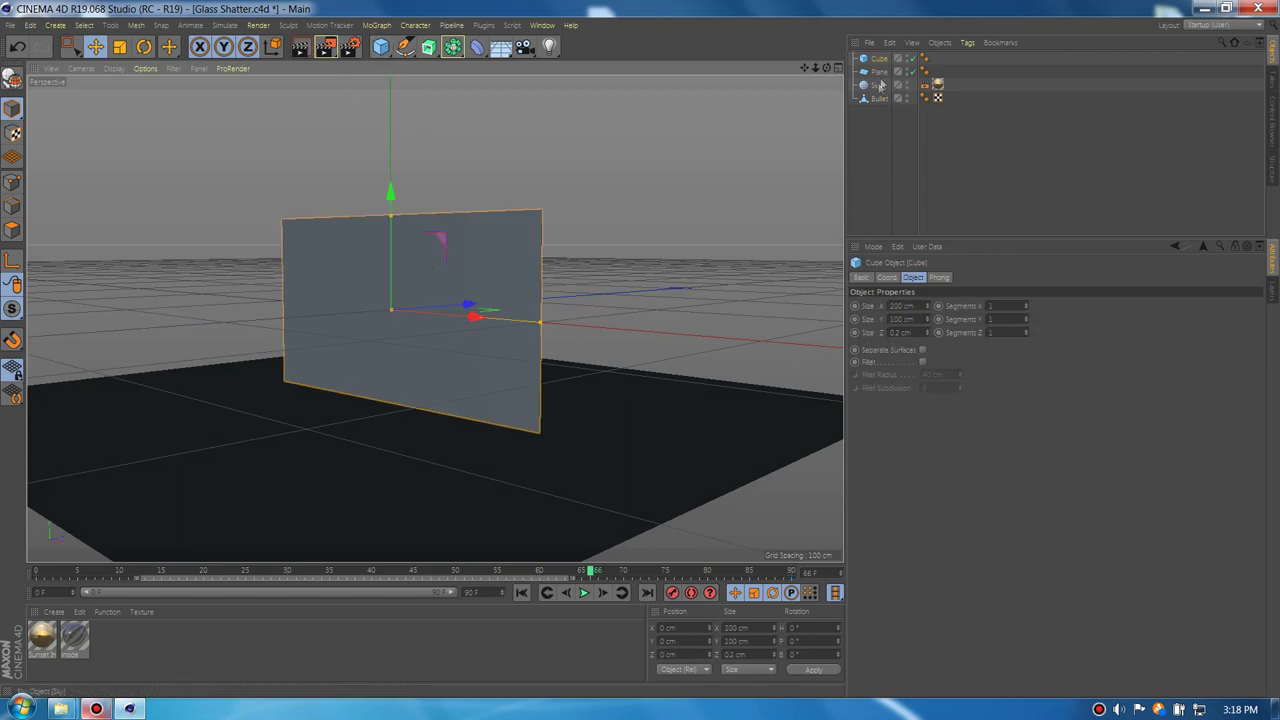
{"action": "left_click_drag", "start_coordinate": [660, 434], "coordinate": [499, 292], "text": "alt"}
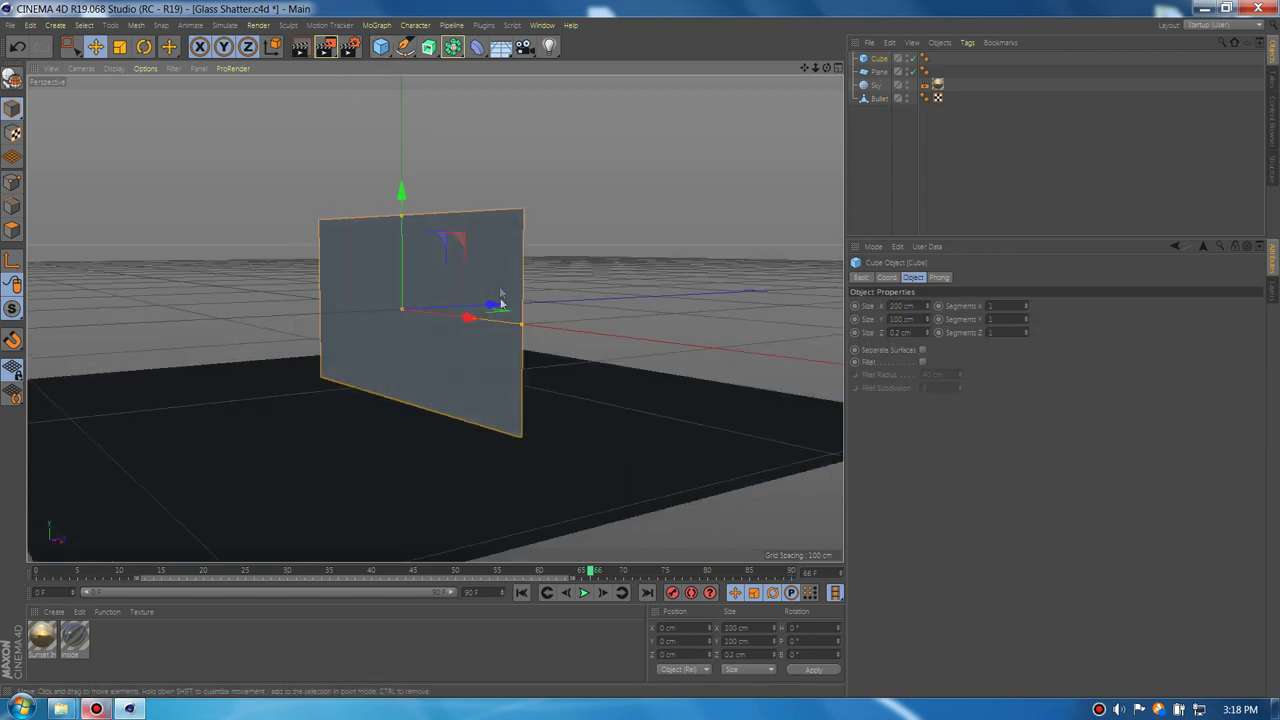
{"action": "left_click_drag", "start_coordinate": [532, 494], "coordinate": [480, 450], "text": "alt"}
{"action": "left_click", "coordinate": [879, 105]}
{"action": "left_click", "coordinate": [879, 99]}
{"action": "left_click_drag", "start_coordinate": [690, 400], "coordinate": [732, 374], "text": "alt"}
Play the bullet animation from the first frame, stop it, and return to frame 0.
{"action": "left_click", "coordinate": [522, 593]}
{"action": "left_click", "coordinate": [585, 593]}
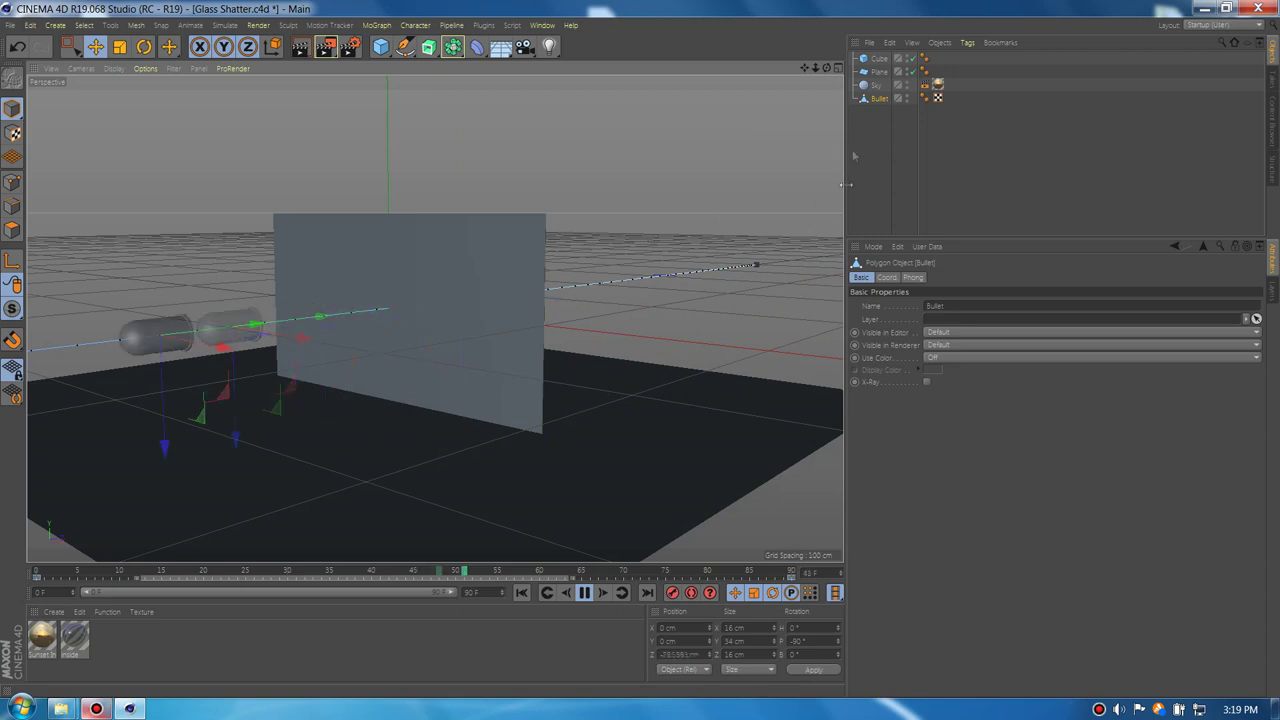
{"action": "left_click", "coordinate": [585, 593]}
{"action": "left_click", "coordinate": [520, 593]}
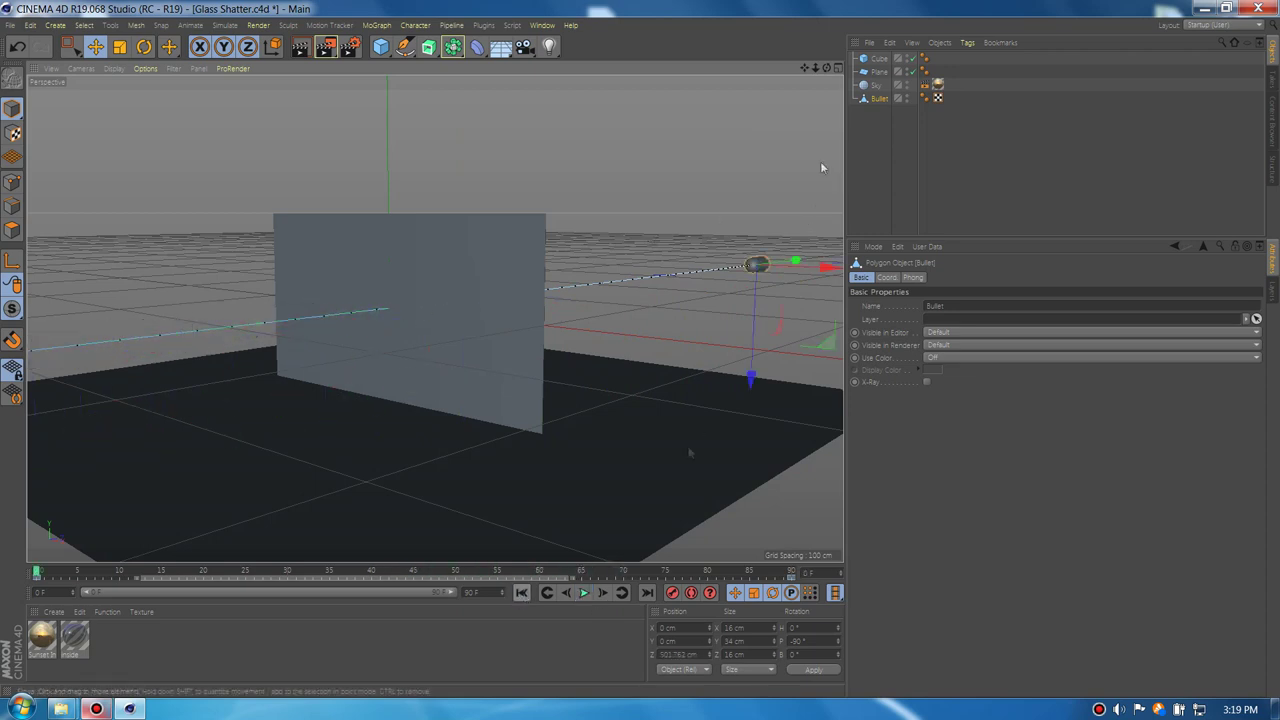
Inspect the Sky object and the visibility settings of its Compositing tag.
{"action": "left_click", "coordinate": [872, 86]}
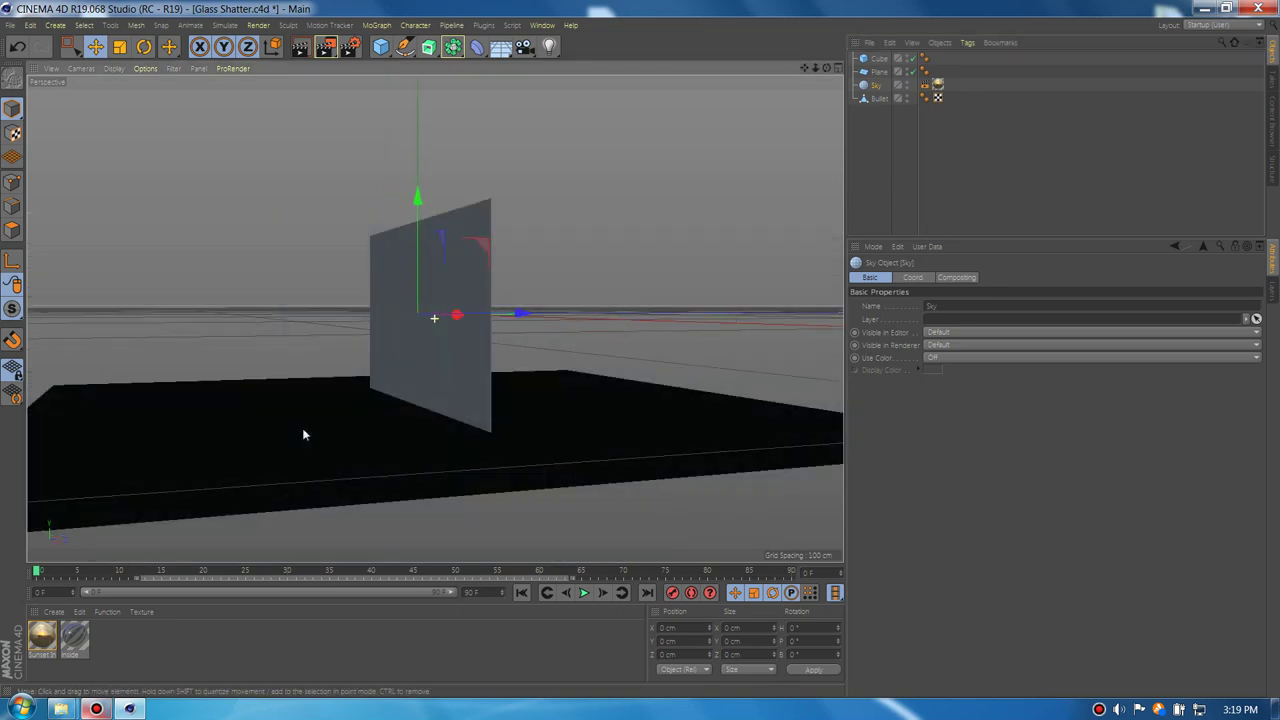
{"action": "left_click", "coordinate": [929, 86]}
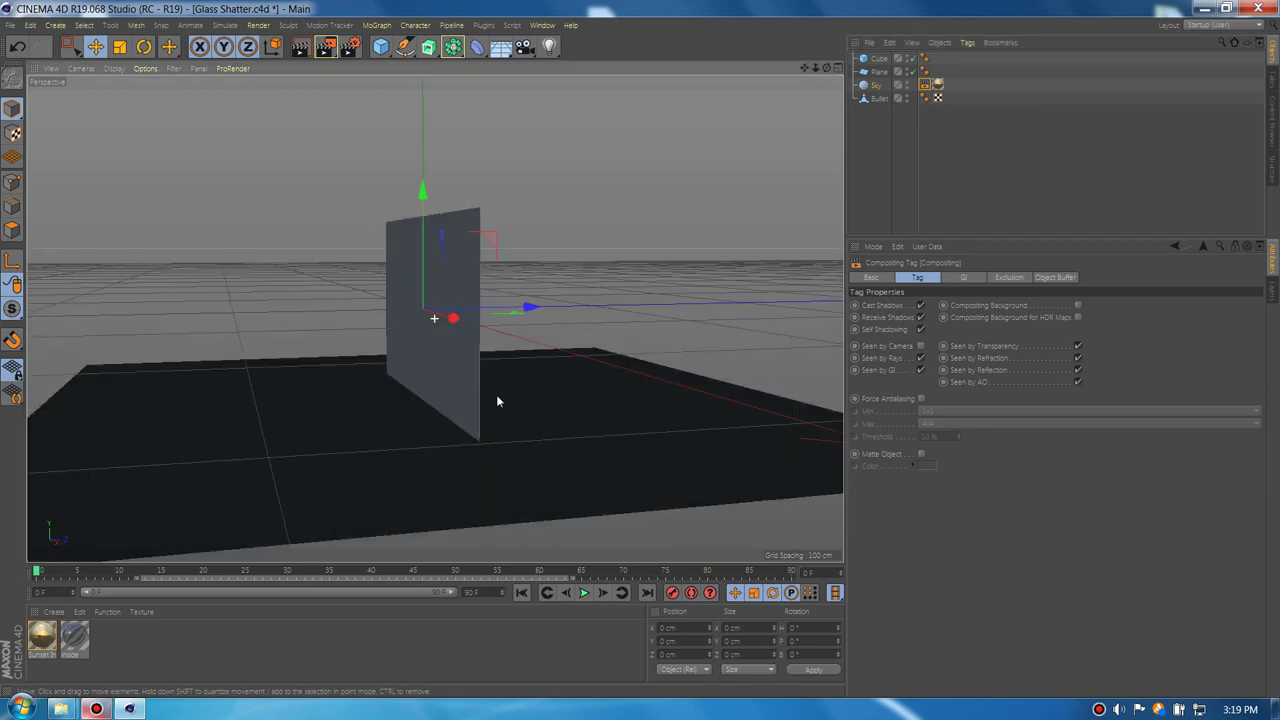
{"action": "left_click", "coordinate": [871, 186]}
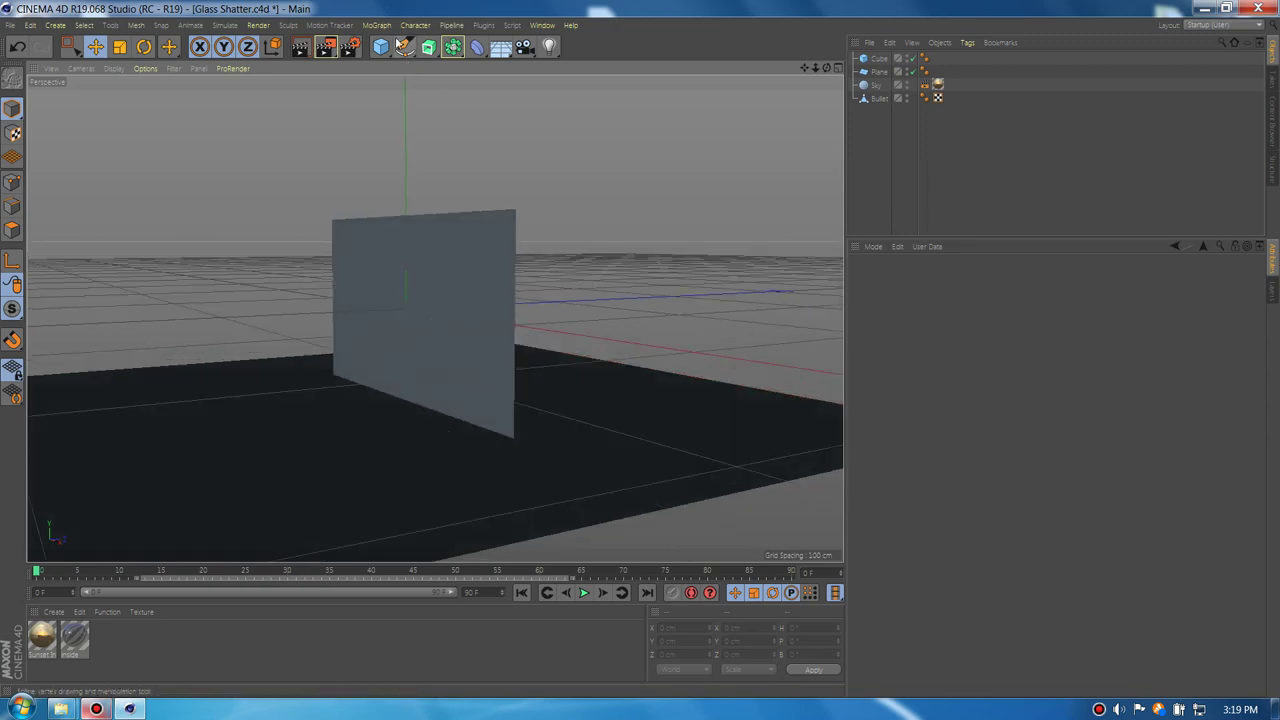
Add a Voronoi Fracture object and make the Cube its child so the glass panel is fractured.
{"action": "left_click", "coordinate": [376, 25]}
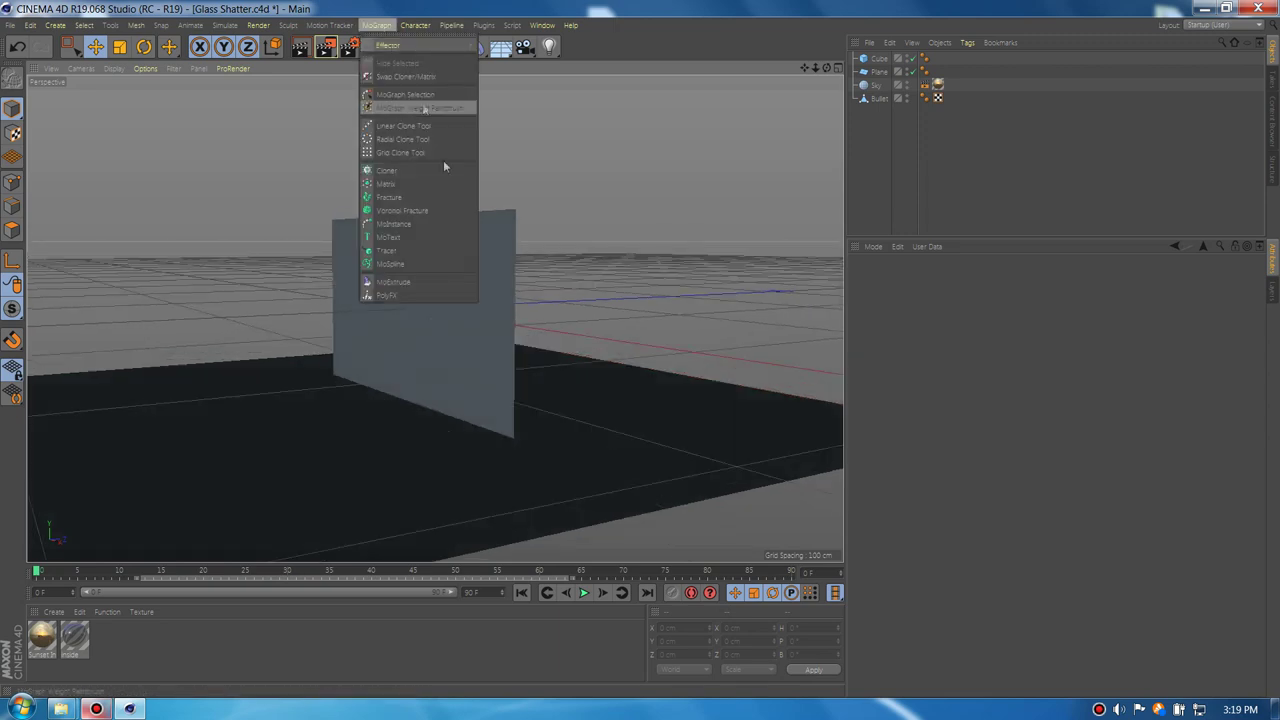
{"action": "left_click", "coordinate": [420, 210]}
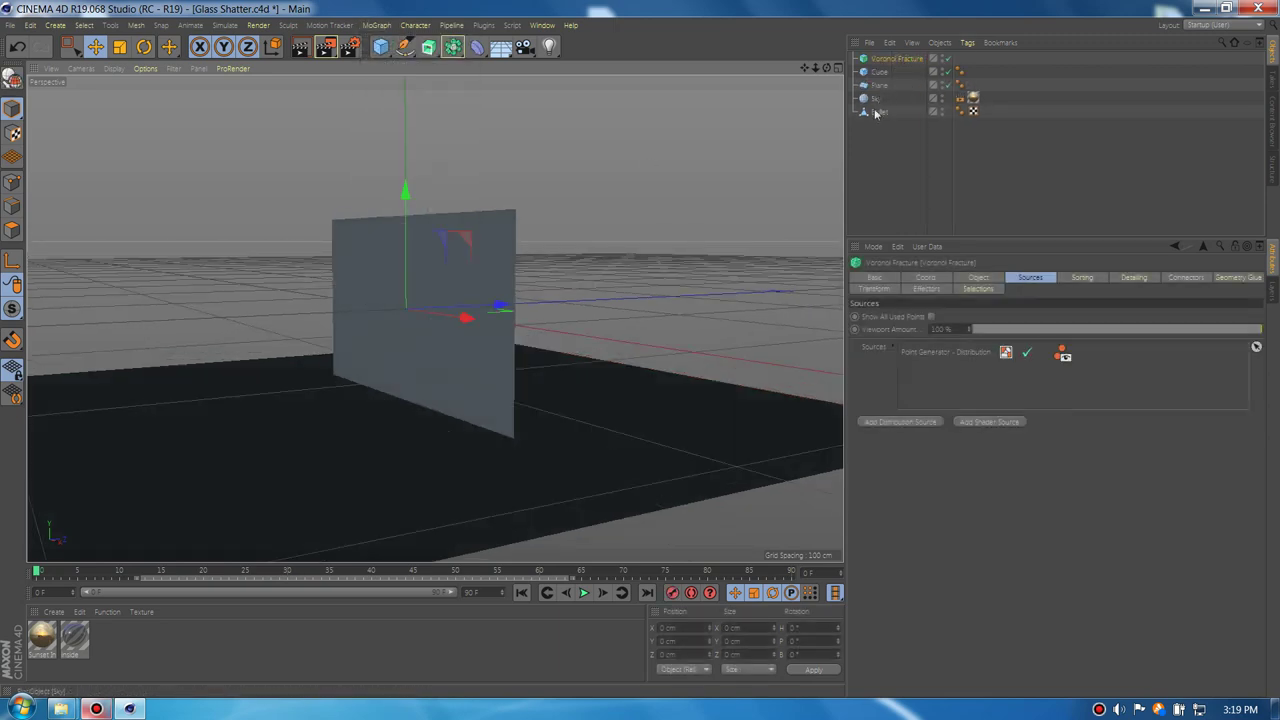
{"action": "left_click_drag", "start_coordinate": [878, 76], "coordinate": [895, 62]}
{"action": "left_click", "coordinate": [897, 62]}
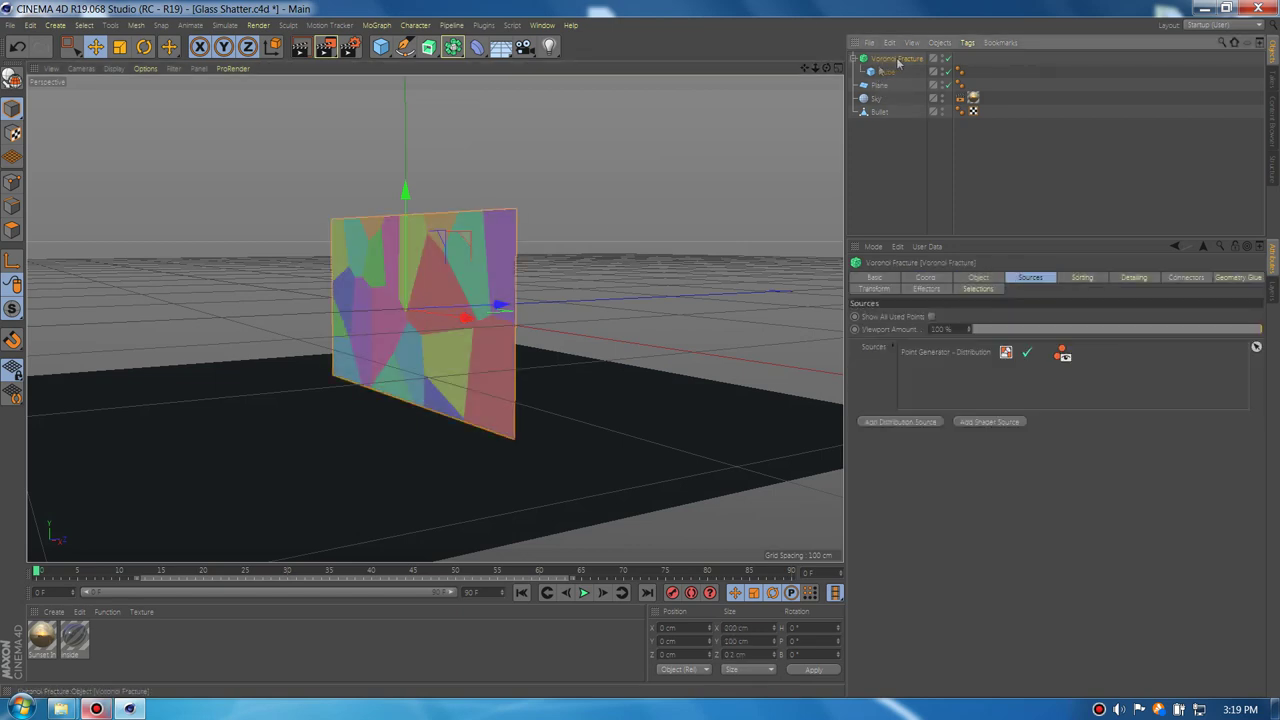
Set the Voronoi Fracture's default point generator to Exponential distribution with negative Y-axis affection.
{"action": "left_click_drag", "start_coordinate": [434, 351], "coordinate": [976, 346], "text": "alt"}
{"action": "left_click", "coordinate": [967, 280]}
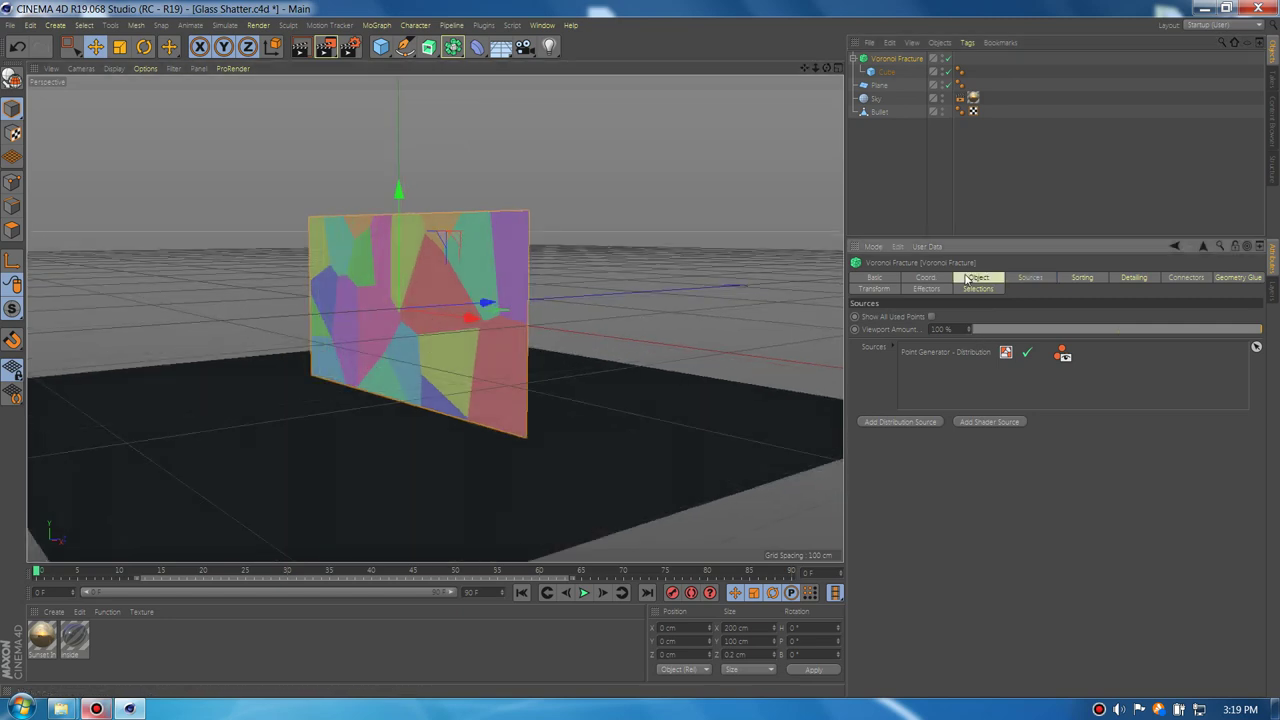
{"action": "left_click", "coordinate": [975, 278]}
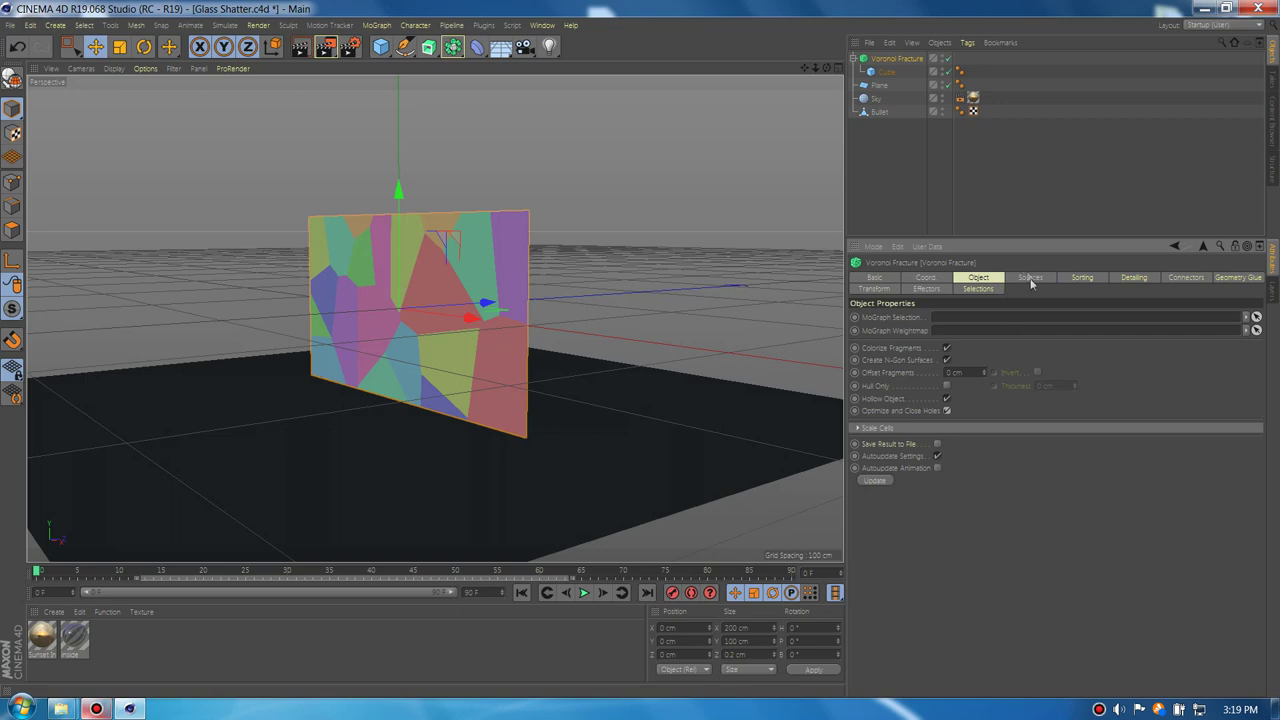
{"action": "left_click", "coordinate": [1027, 279]}
{"action": "left_click", "coordinate": [928, 355]}
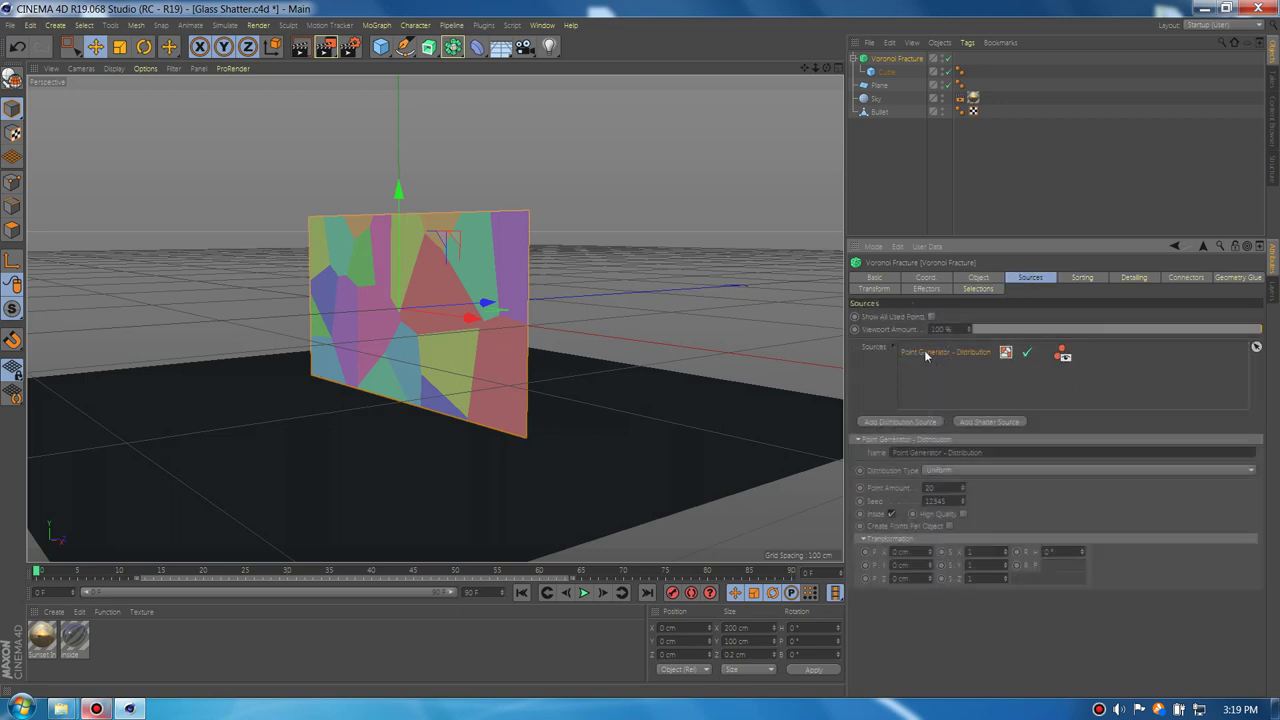
{"action": "left_click", "coordinate": [952, 470]}
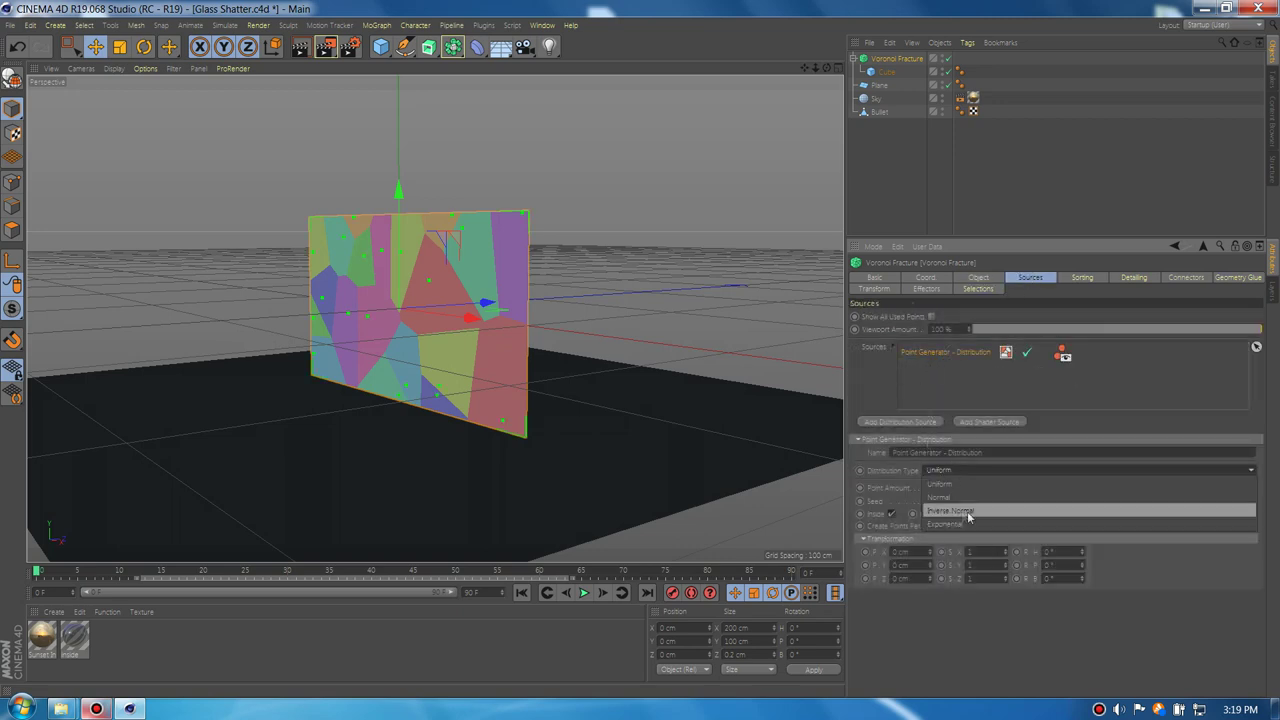
{"action": "left_click", "coordinate": [945, 486]}
{"action": "scroll", "coordinate": [458, 362], "scroll_direction": "up", "scroll_amount": 3}
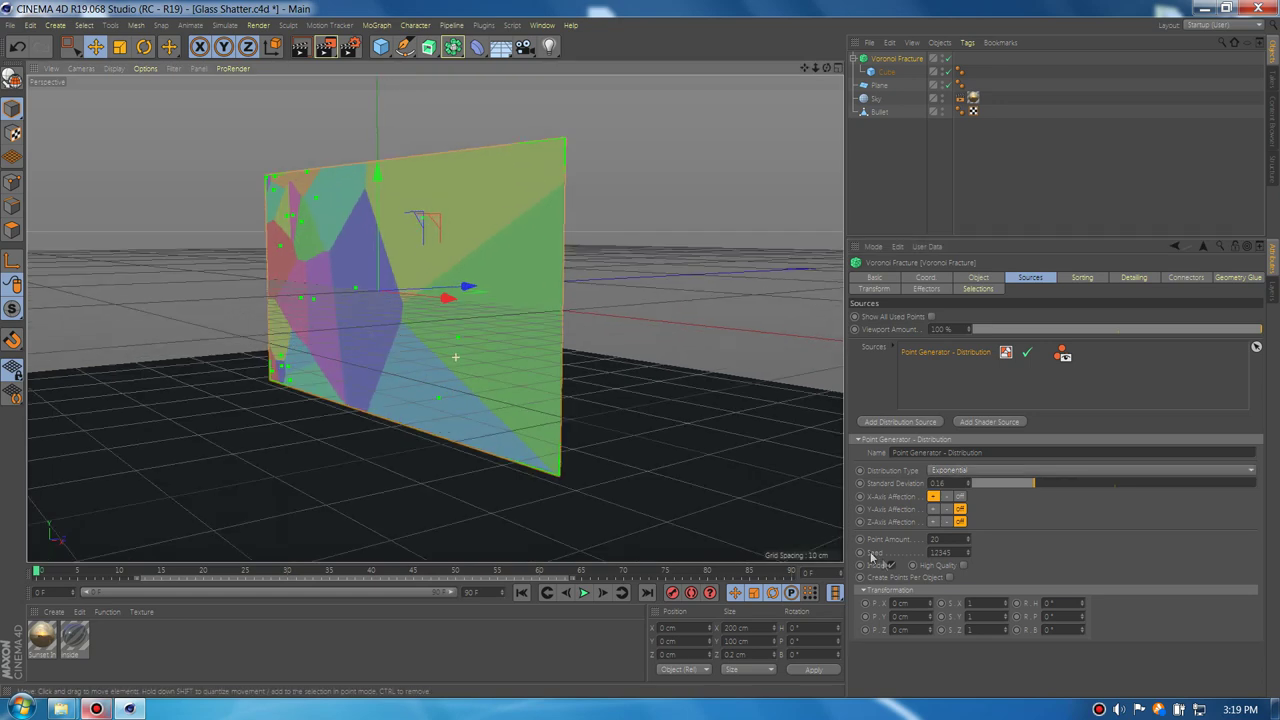
{"action": "left_click", "coordinate": [945, 509]}
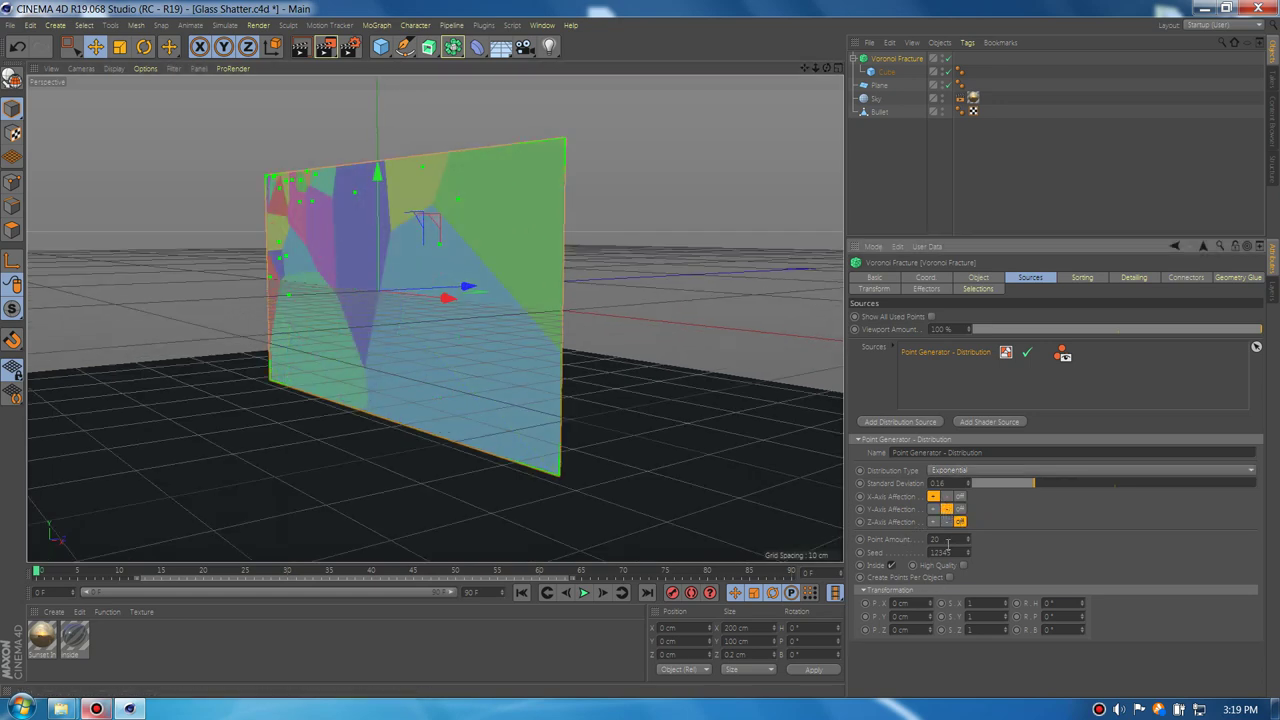
Set the exponential source's point amount to 175 and its bank rotation (R.B) to 45°.
{"action": "left_click_drag", "start_coordinate": [898, 538], "coordinate": [893, 541]}
{"action": "type", "text": "5"}
{"action": "key", "text": "Return"}
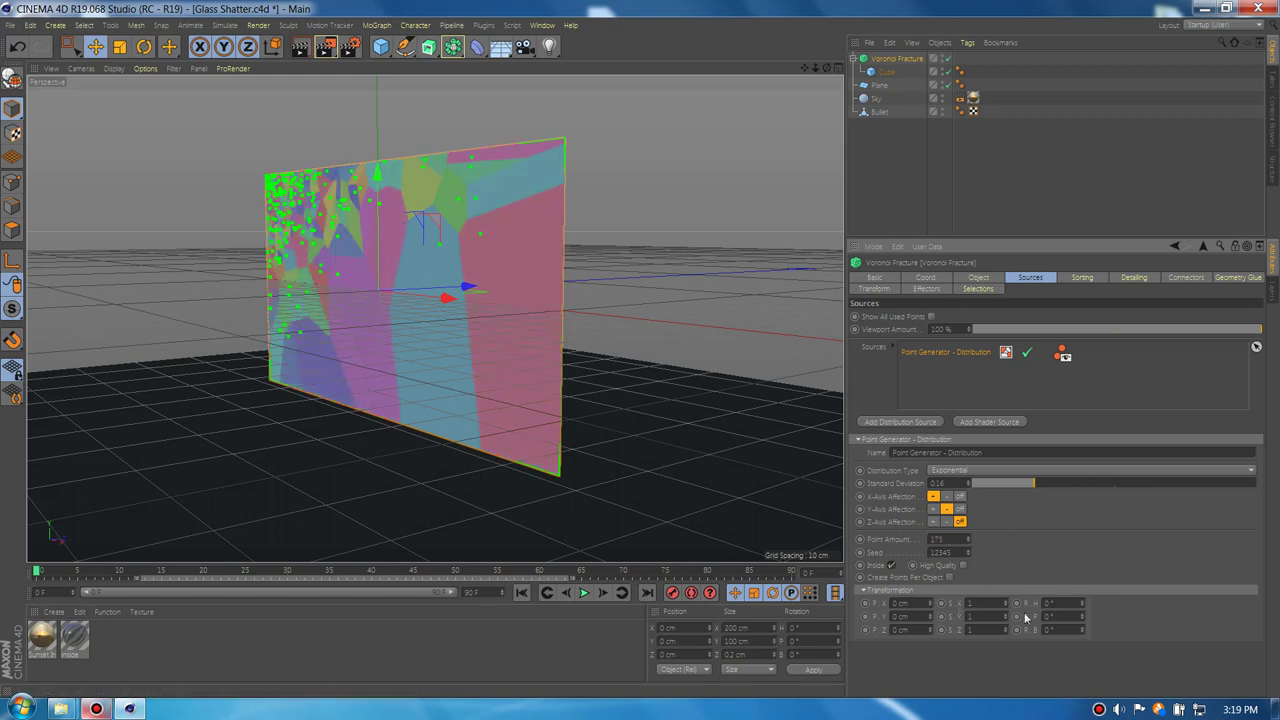
{"action": "type", "text": "45"}
{"action": "key", "text": "Return"}
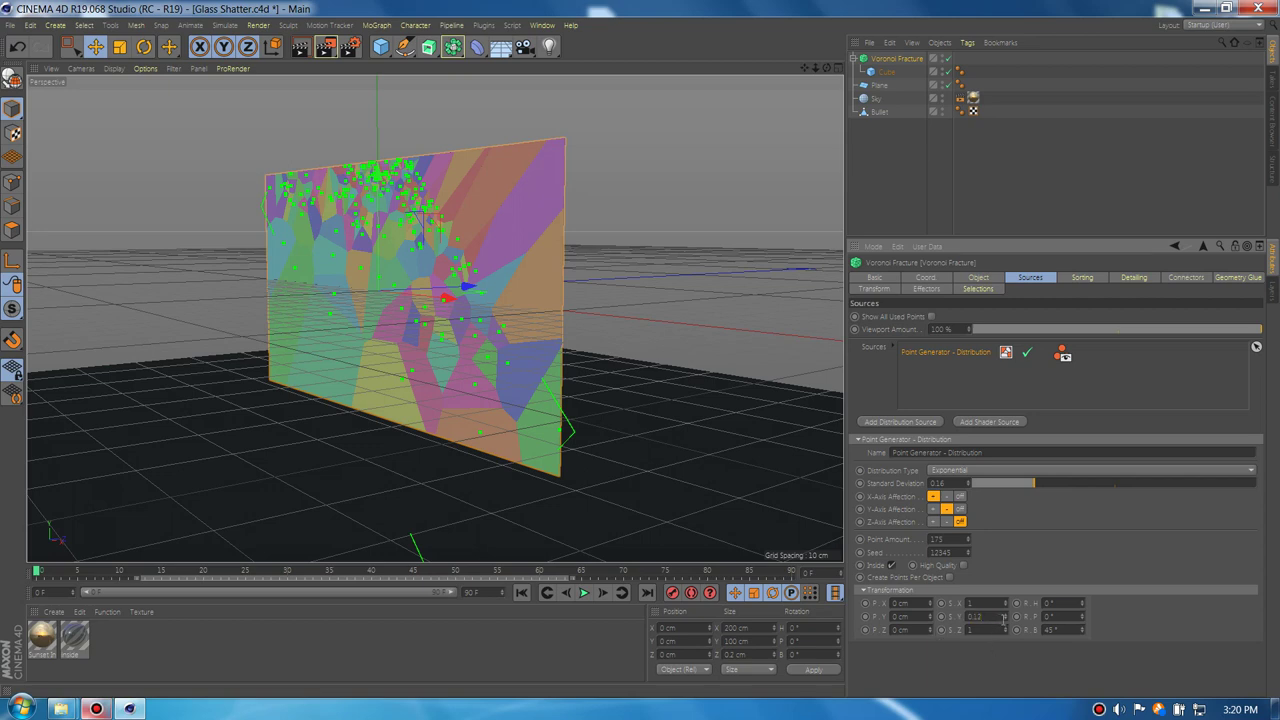
Scale the exponential source to 0.12 in X and 0.25 in Y to concentrate its points near the panel's center.
{"action": "mouse_move", "coordinate": [989, 604]}
{"action": "left_mouse_down"}
{"action": "mouse_move", "coordinate": [966, 604]}
{"action": "mouse_move", "coordinate": [976, 618]}
{"action": "left_mouse_up"}
{"action": "type", "text": "0.12"}
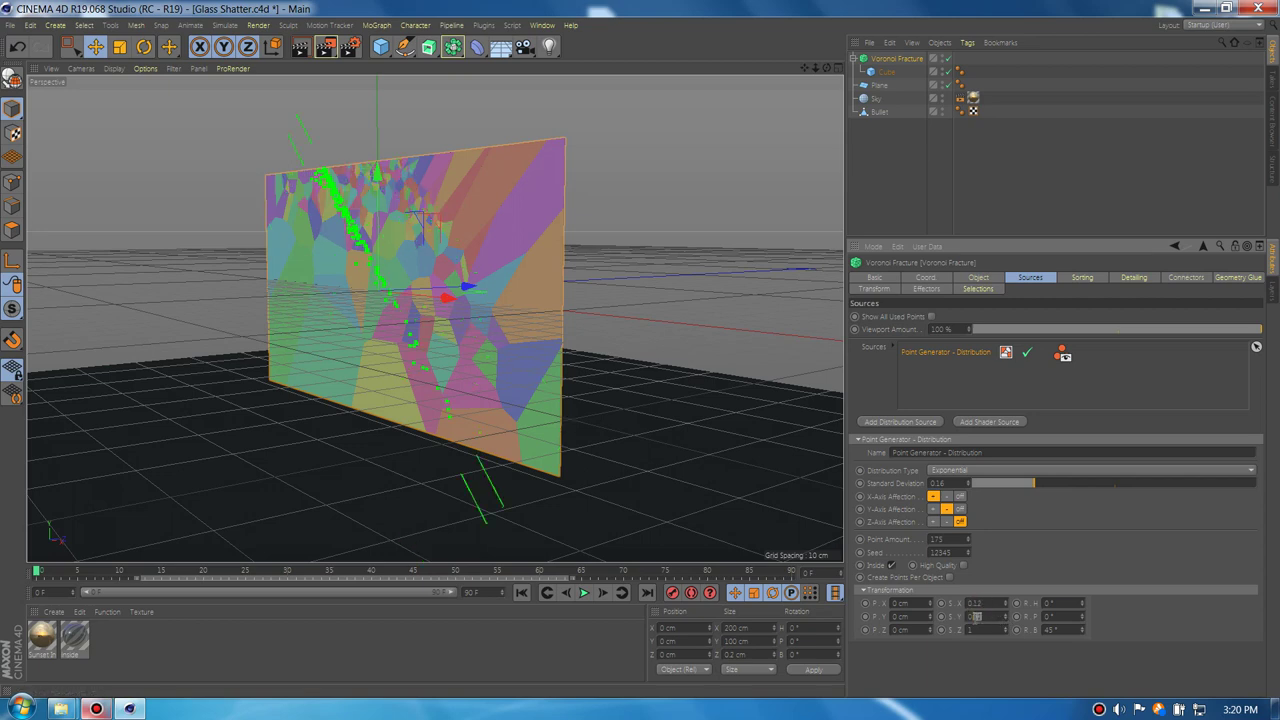
{"action": "key", "text": "Return"}
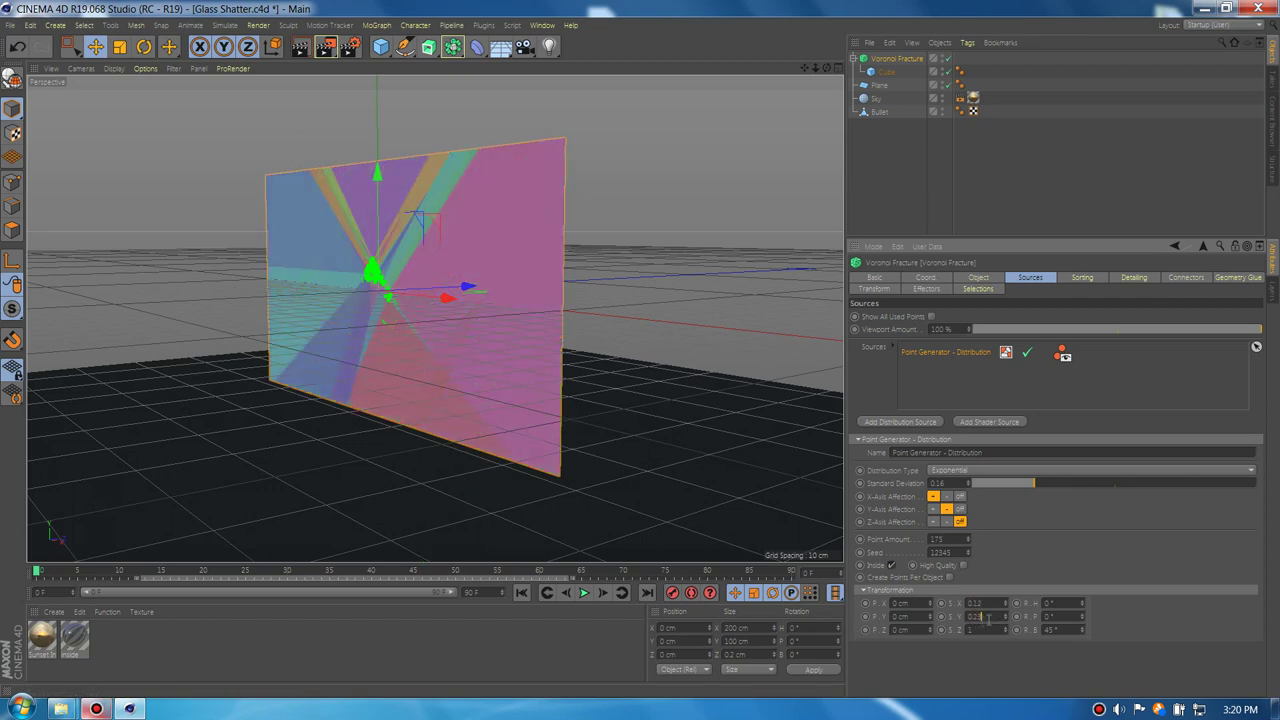
{"action": "left_click_drag", "start_coordinate": [434, 318], "coordinate": [408, 290], "text": "alt"}
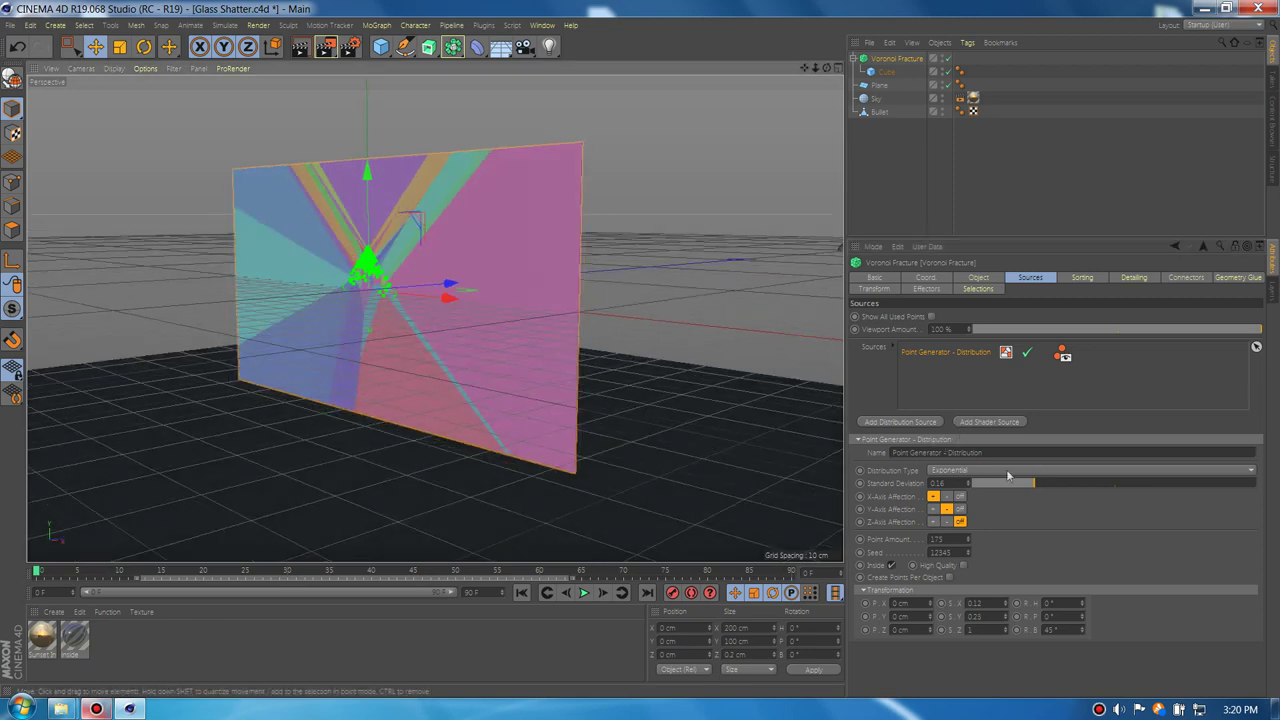
Add a second distribution source to the Voronoi Fracture and set its point amount to 311.
{"action": "left_click", "coordinate": [922, 422]}
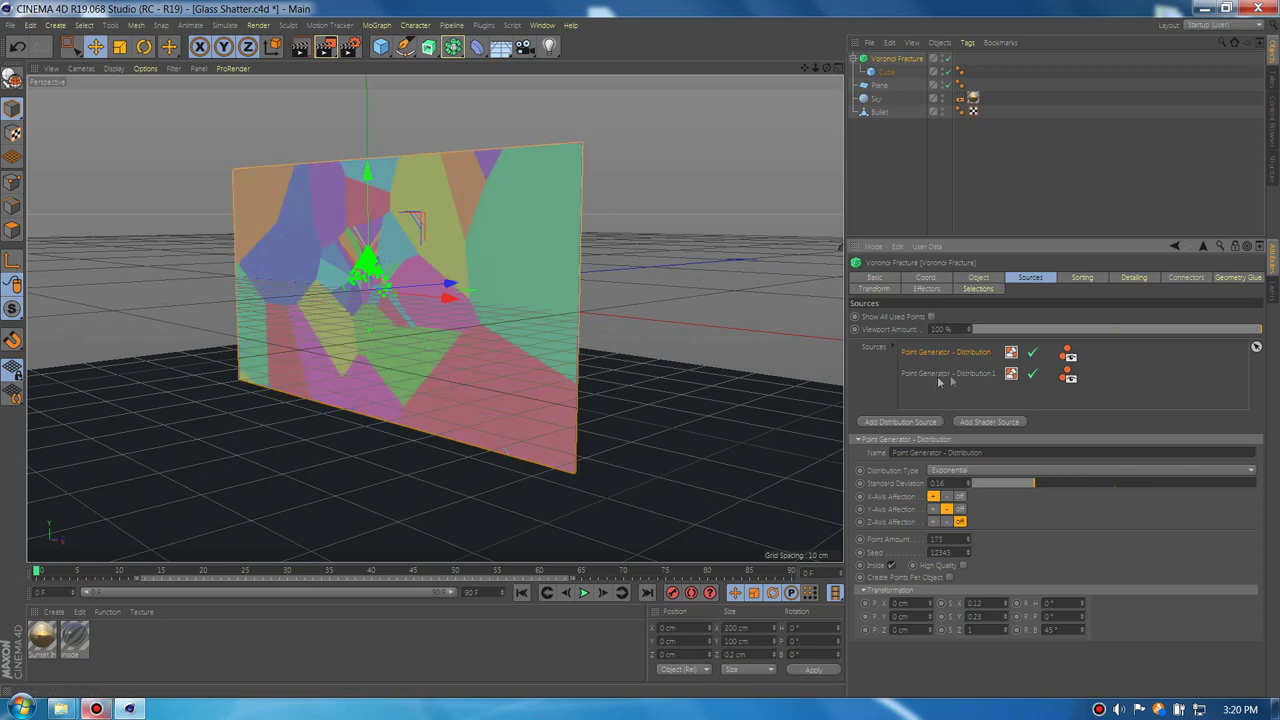
{"action": "left_click", "coordinate": [953, 375]}
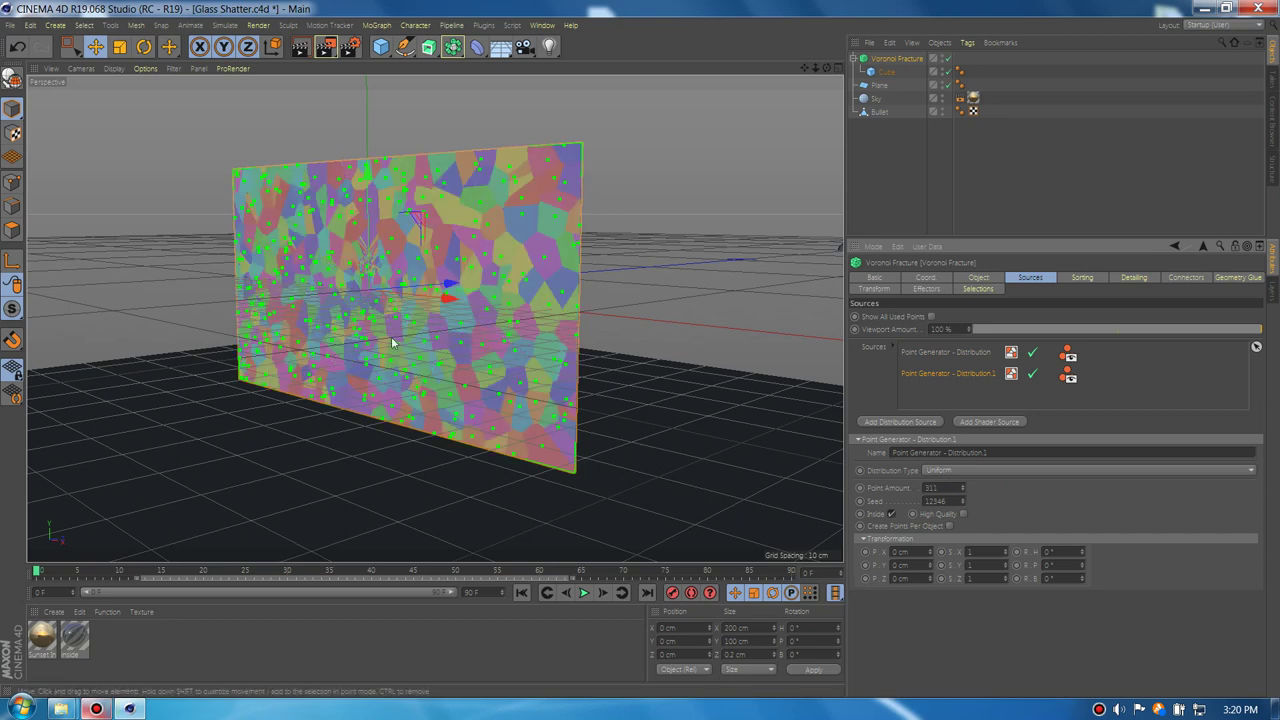
{"action": "left_click_drag", "start_coordinate": [424, 319], "coordinate": [456, 320], "text": "alt"}
{"action": "left_click_drag", "start_coordinate": [307, 340], "coordinate": [476, 378], "text": "alt"}
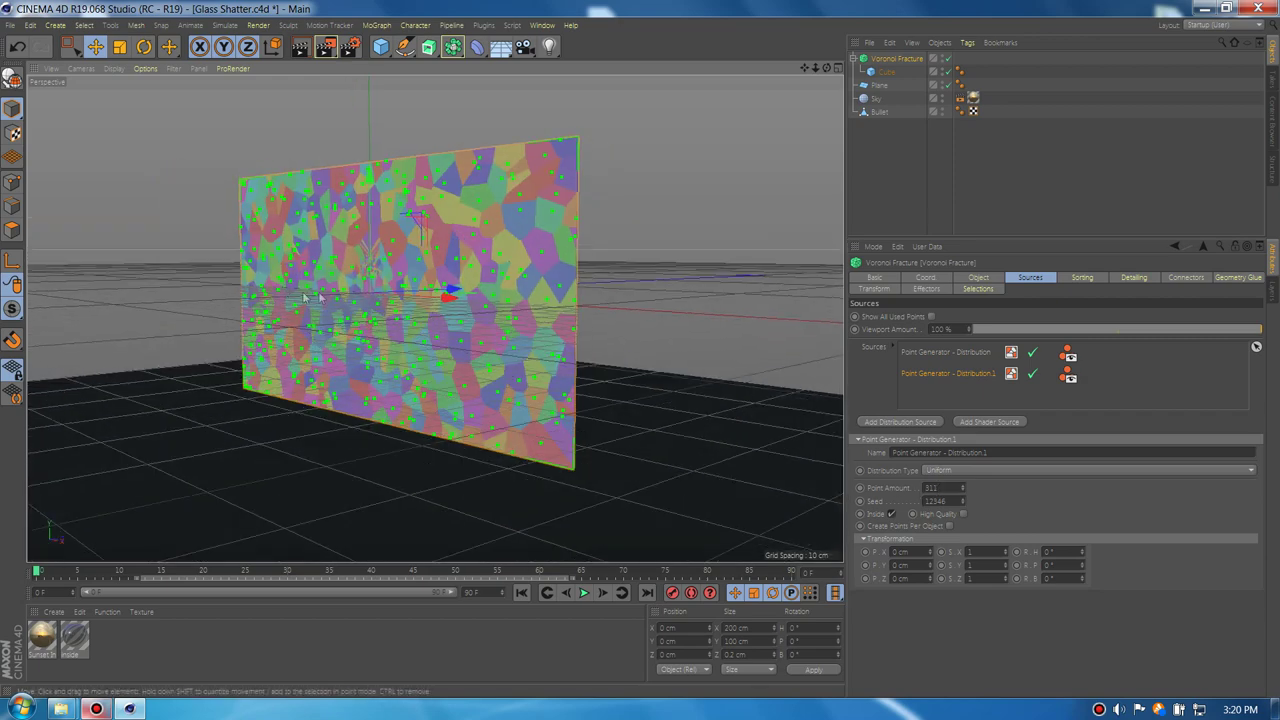
{"action": "middle_click_drag", "start_coordinate": [304, 297], "coordinate": [343, 305], "text": "alt"}
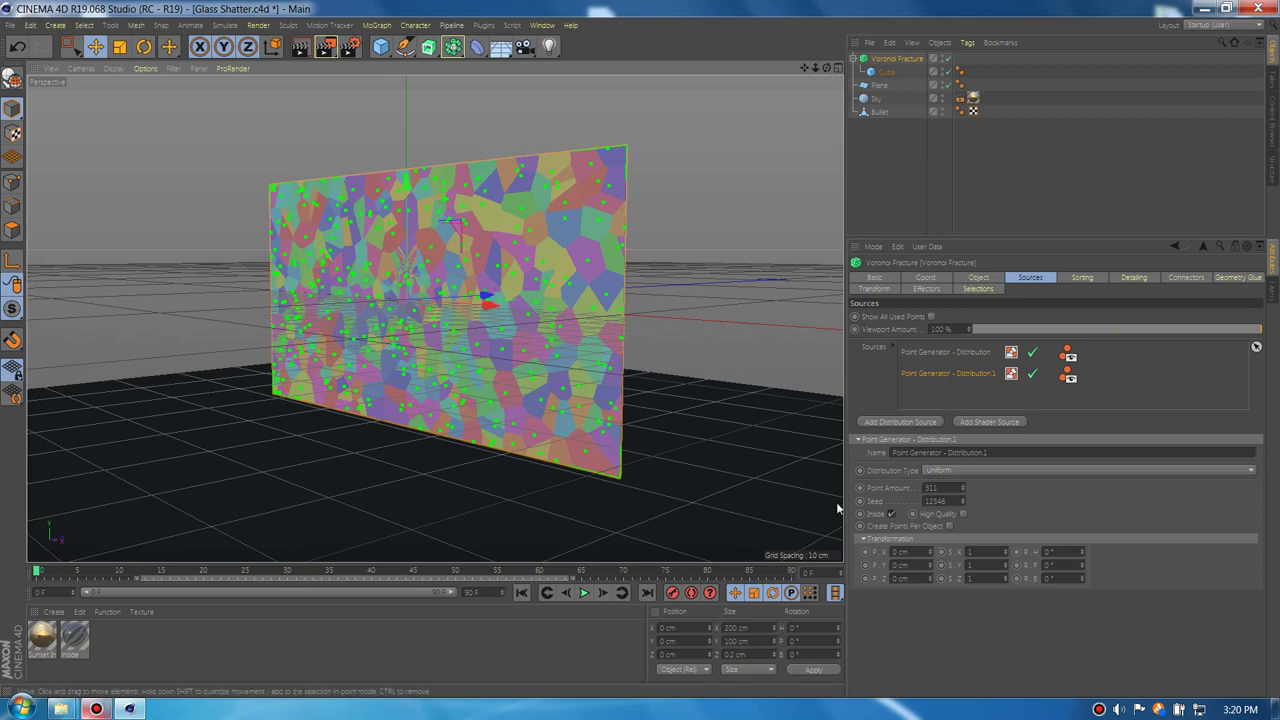
Scale the second distribution source to 0.05 in X and 0.1 in Y, and set its Y position to 1 cm.
{"action": "left_click", "coordinate": [978, 553]}
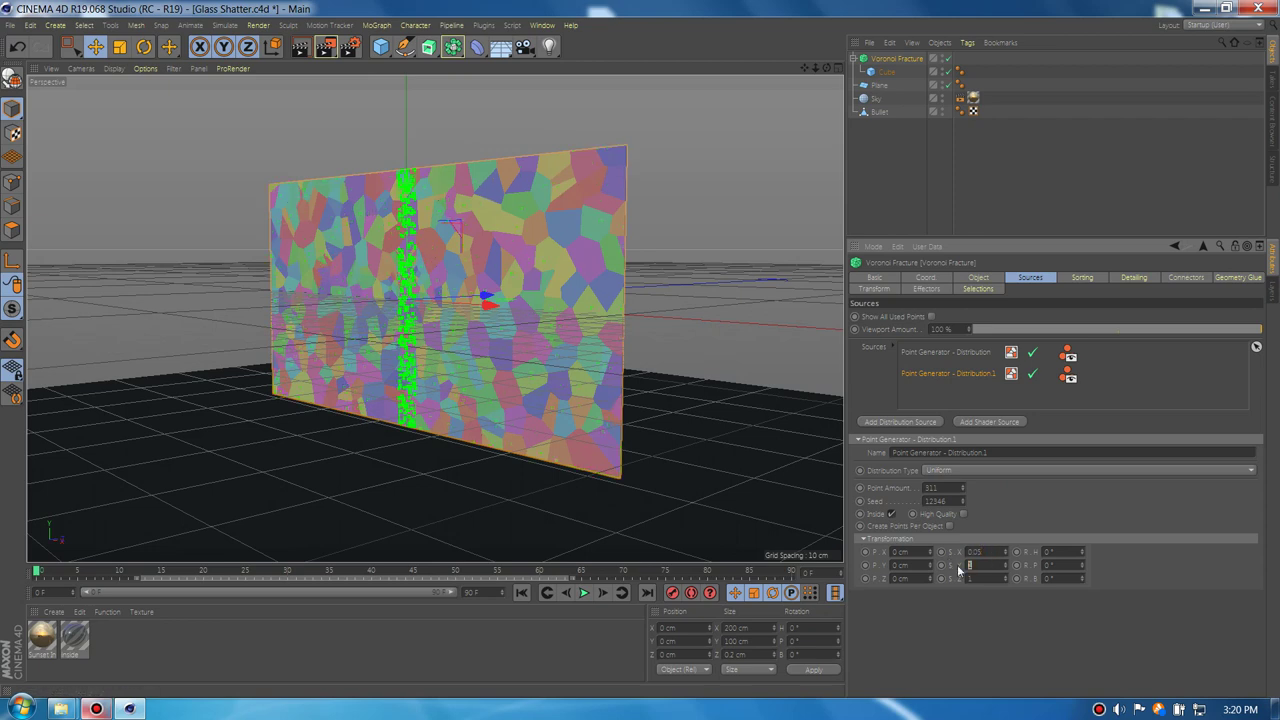
{"action": "type", "text": "0."}
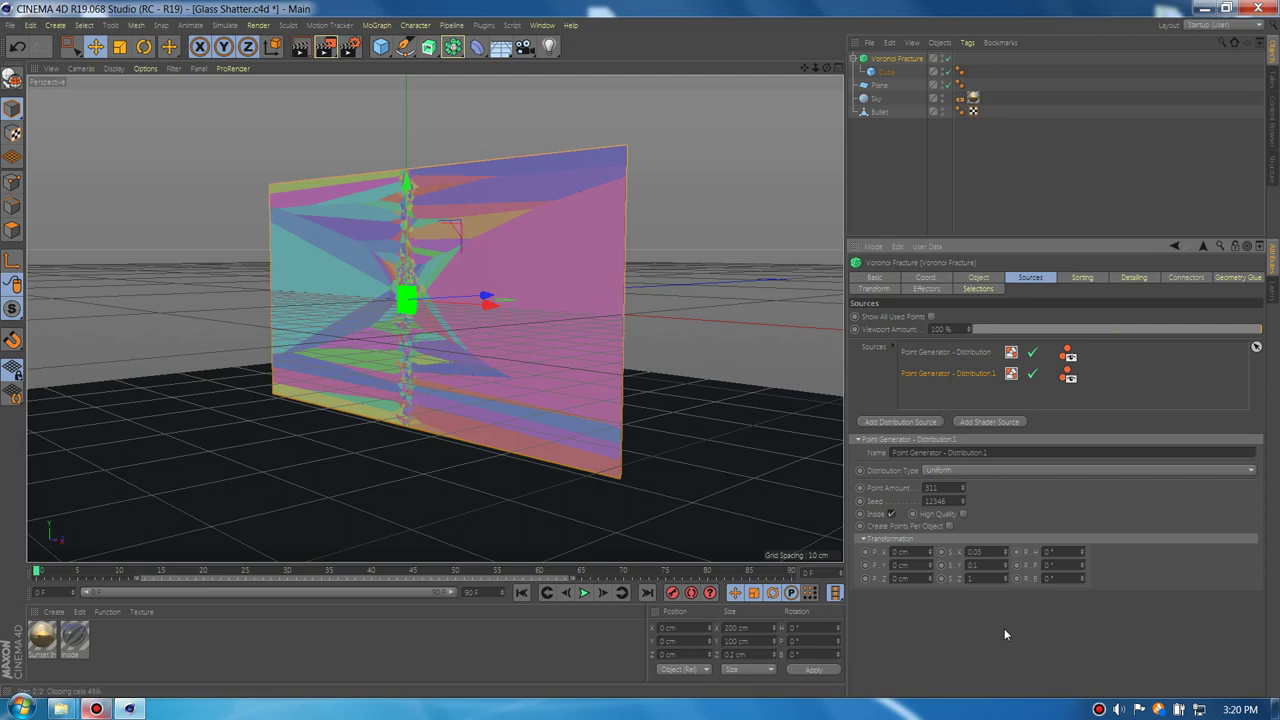
{"action": "left_click_drag", "start_coordinate": [480, 314], "coordinate": [535, 318], "text": "alt"}
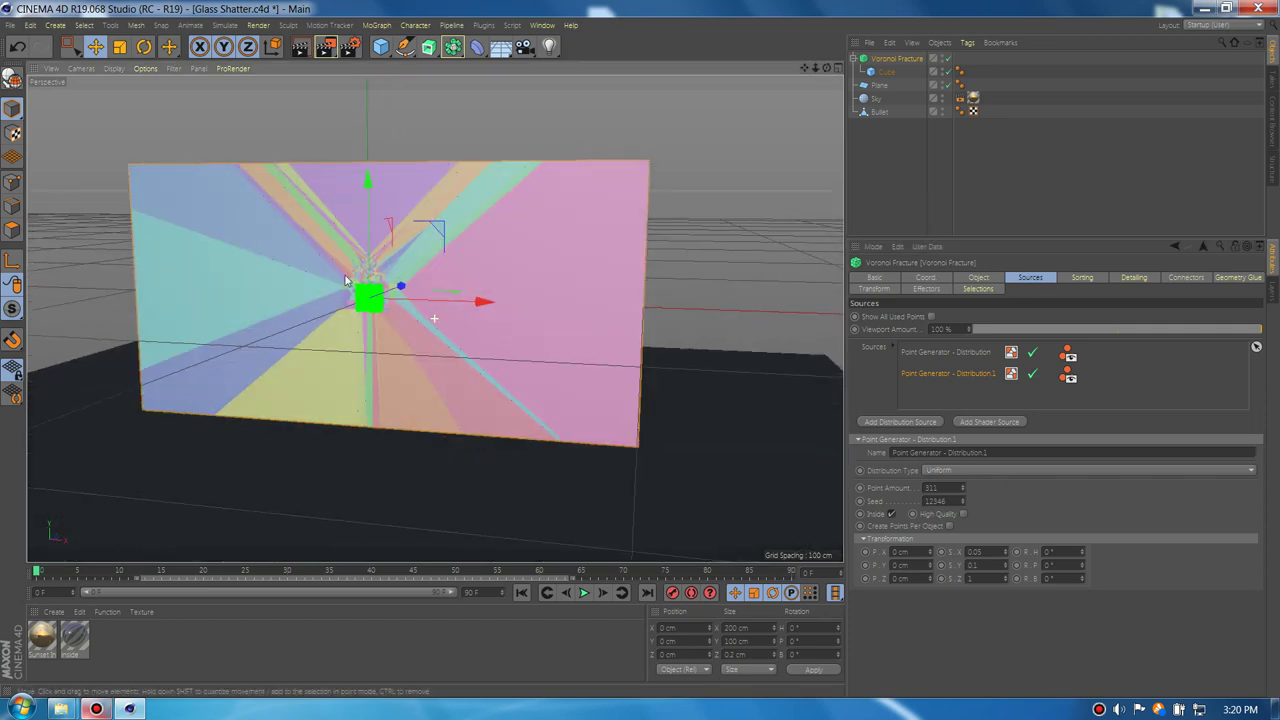
{"action": "left_click", "coordinate": [905, 565]}
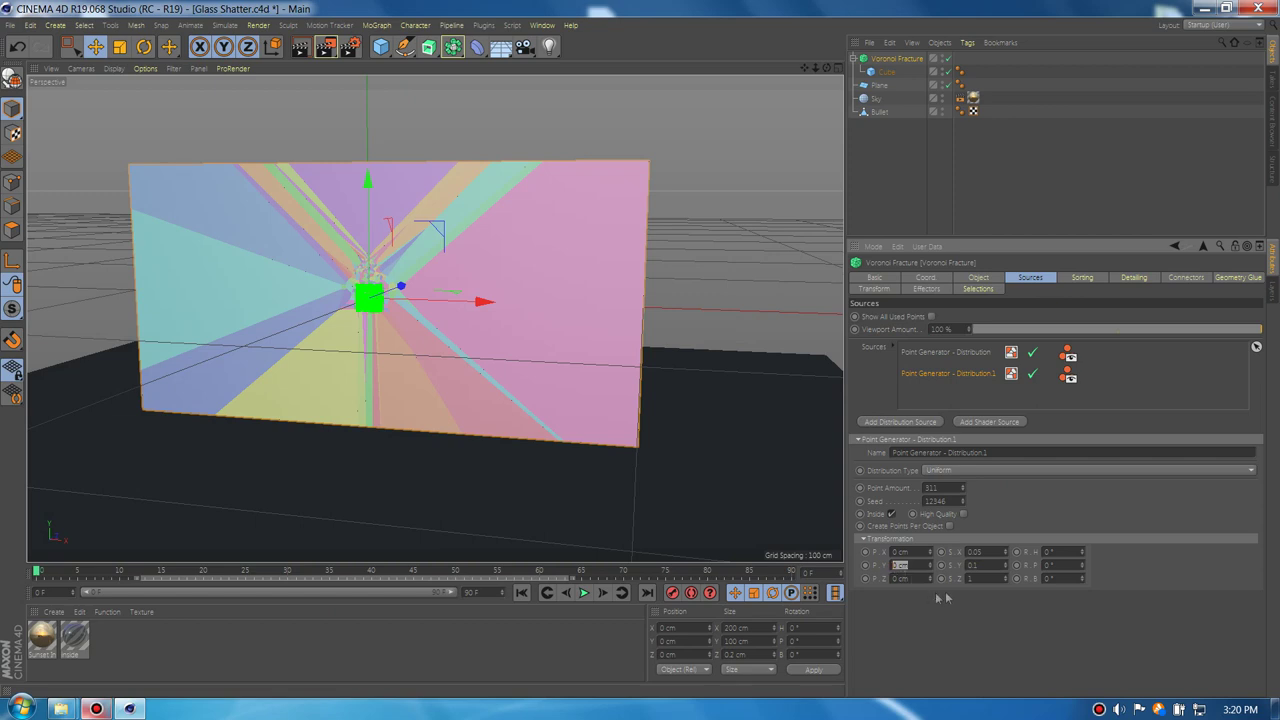
{"action": "type", "text": "1"}
{"action": "key", "text": "Return"}
{"action": "left_click_drag", "start_coordinate": [397, 388], "coordinate": [374, 387], "text": "alt"}
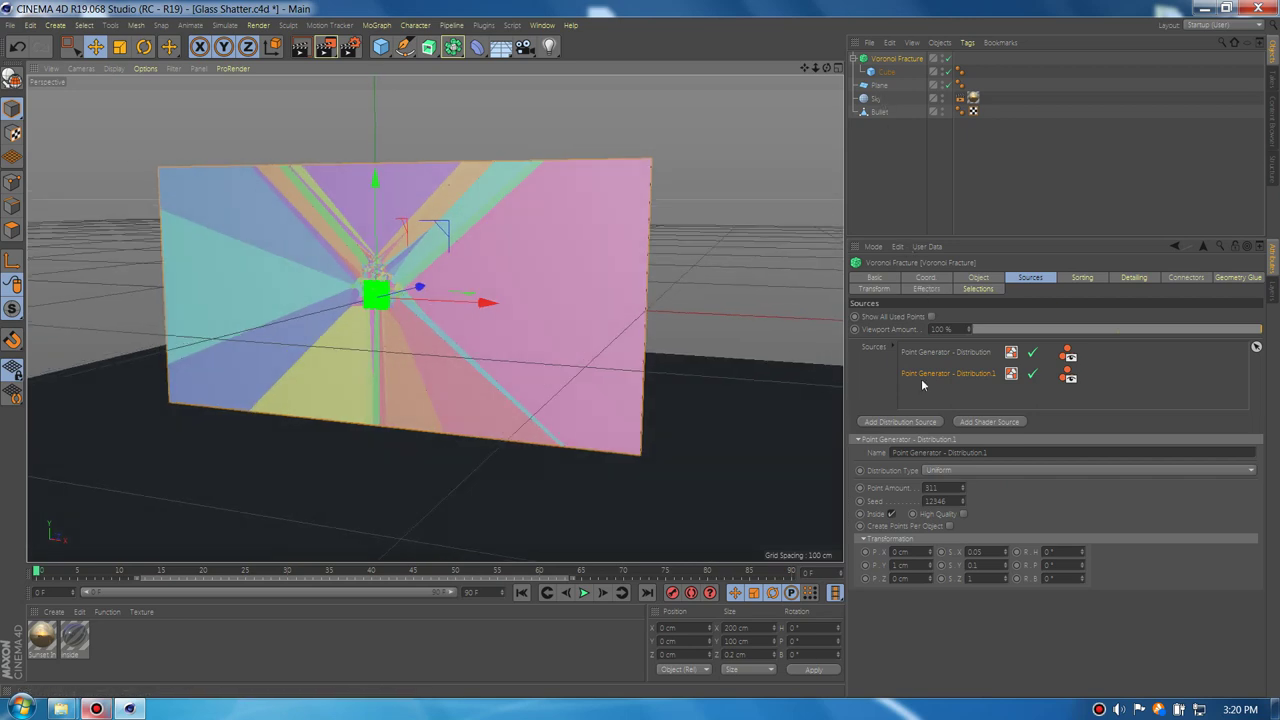
Add a third distribution source with a point amount of 75 and High Quality enabled.
{"action": "left_click", "coordinate": [910, 422]}
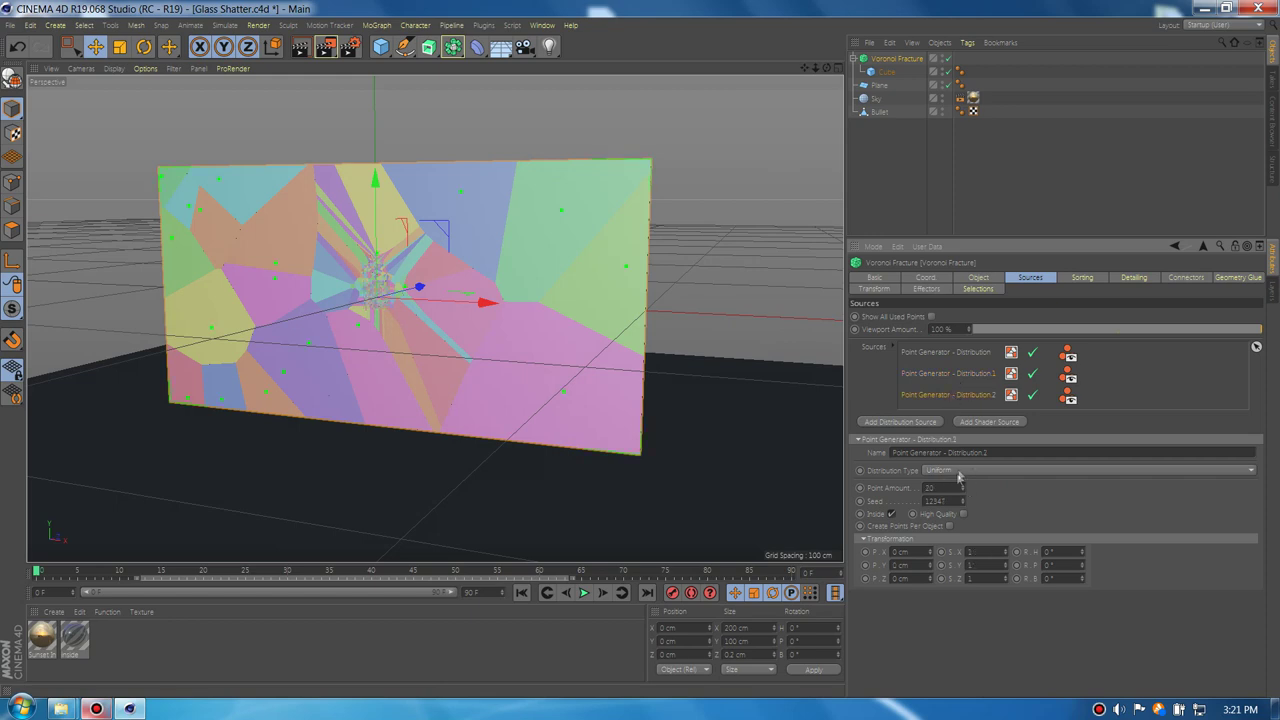
{"action": "left_click", "coordinate": [892, 513]}
{"action": "type", "text": "75"}
{"action": "left_click", "coordinate": [963, 514]}
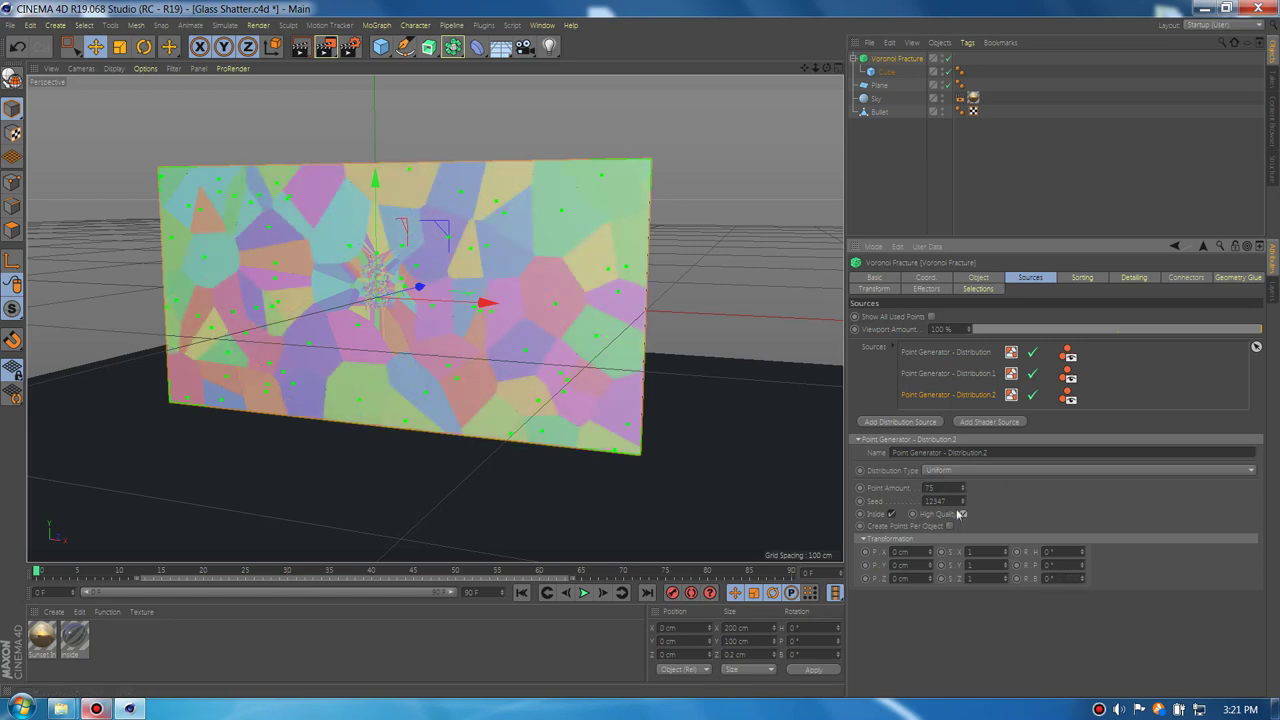
Set the third distribution source's bank rotation (R.B) to 45° and its Y scale to 0.4.
{"action": "double_click", "coordinate": [1058, 578]}
{"action": "type", "text": "45"}
{"action": "key", "text": "Return"}
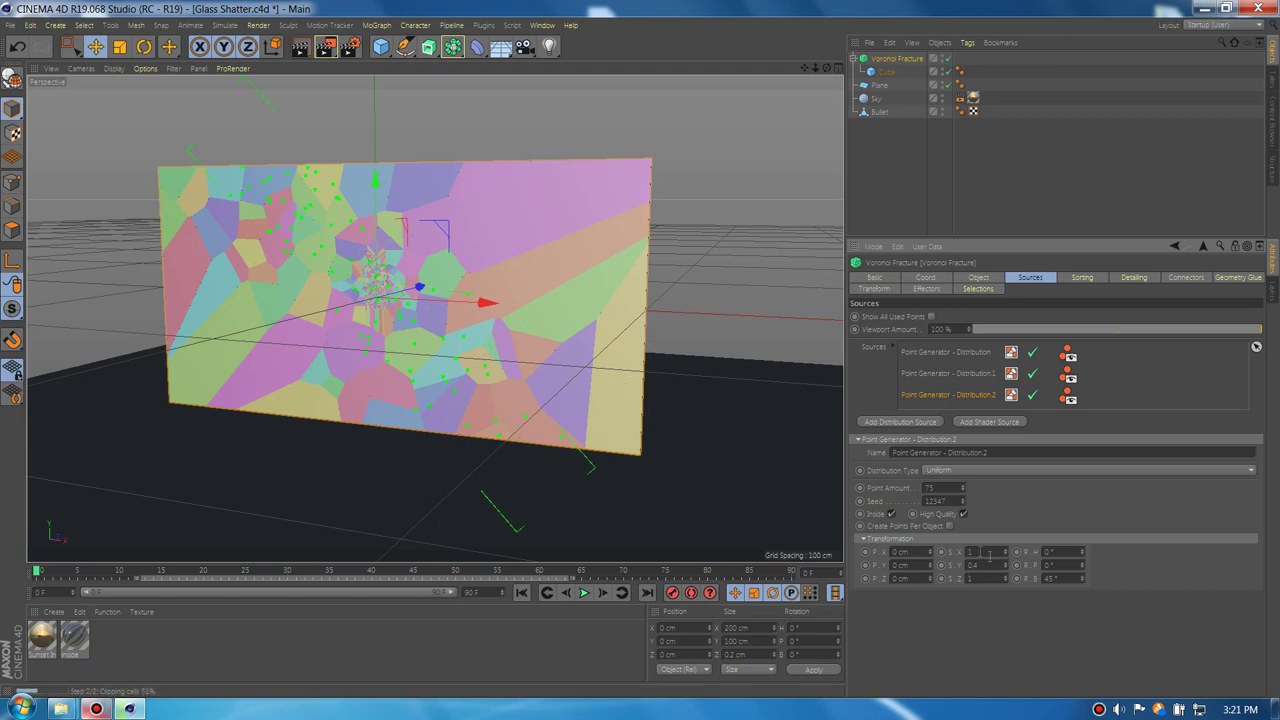
Scale the third distribution source to 0.32 in X and 0.66 in Y.
{"action": "left_click_drag", "start_coordinate": [986, 576], "coordinate": [966, 576]}
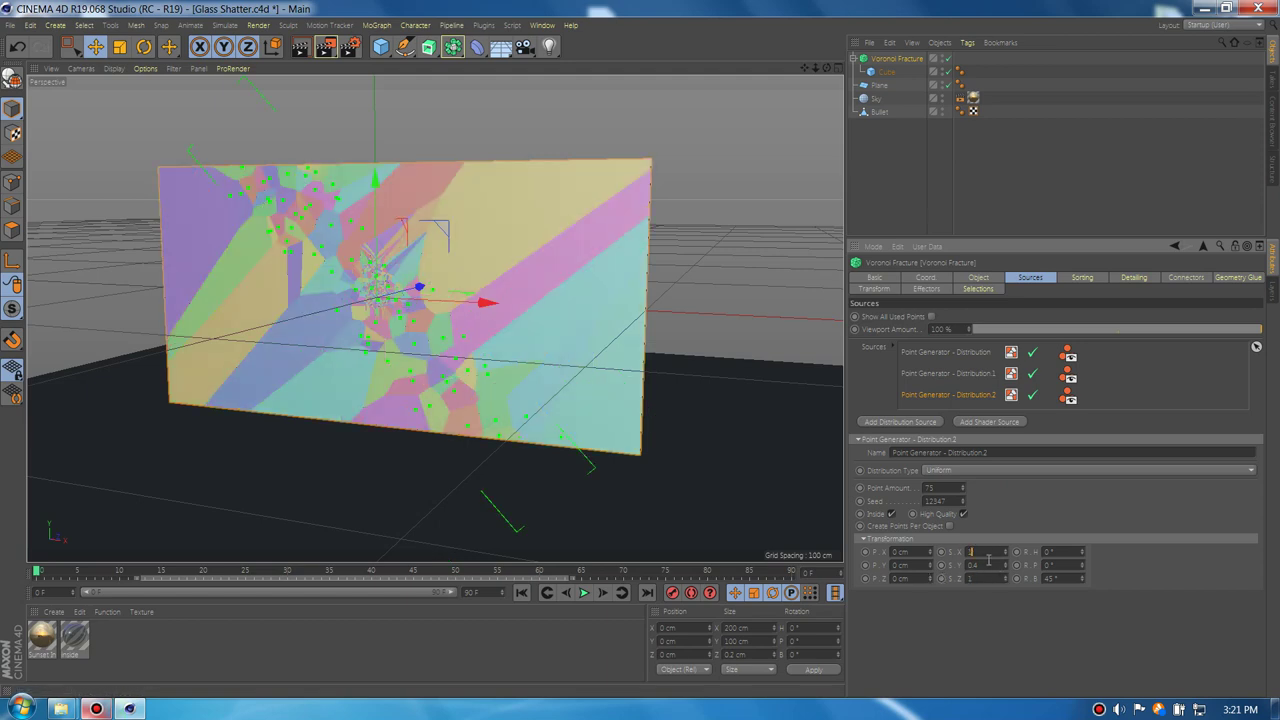
{"action": "type", "text": ".4"}
{"action": "key", "text": "Tab"}
{"action": "left_click", "coordinate": [983, 562]}
{"action": "key", "text": "Return"}
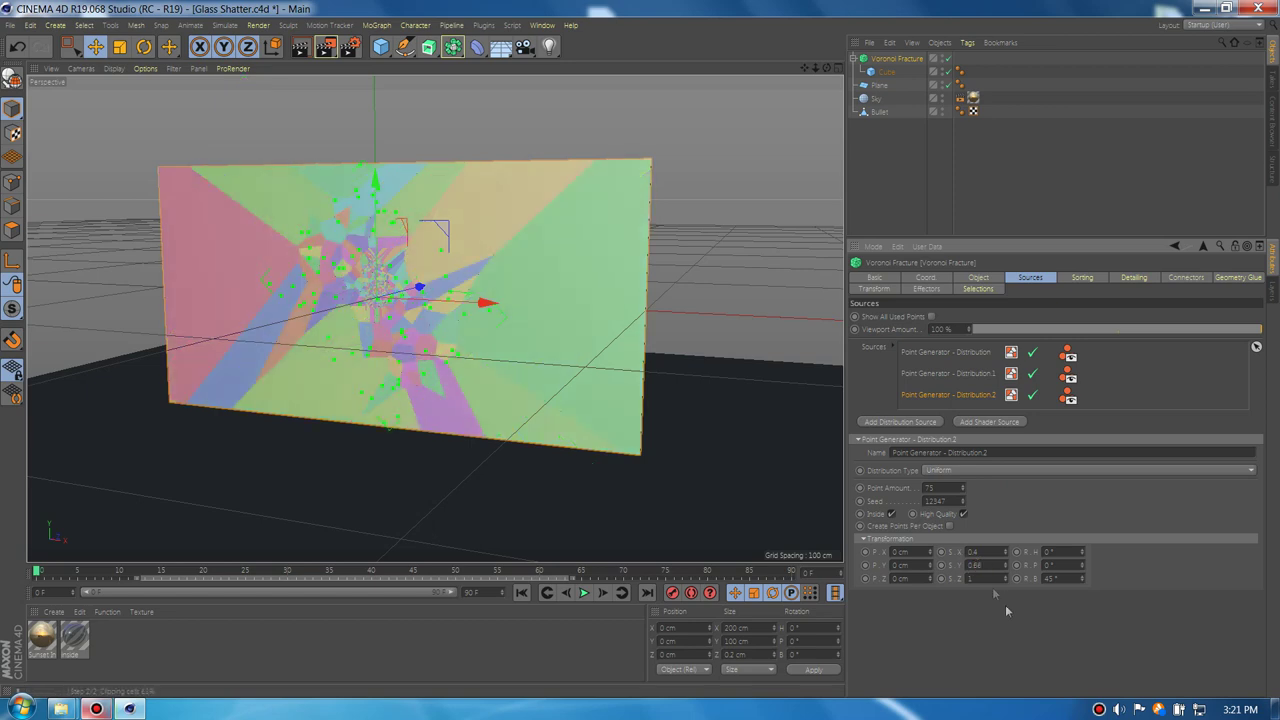
{"action": "scroll", "coordinate": [986, 567], "scroll_direction": "down", "scroll_amount": 2}
{"action": "scroll", "coordinate": [992, 570], "scroll_direction": "down", "scroll_amount": 20}
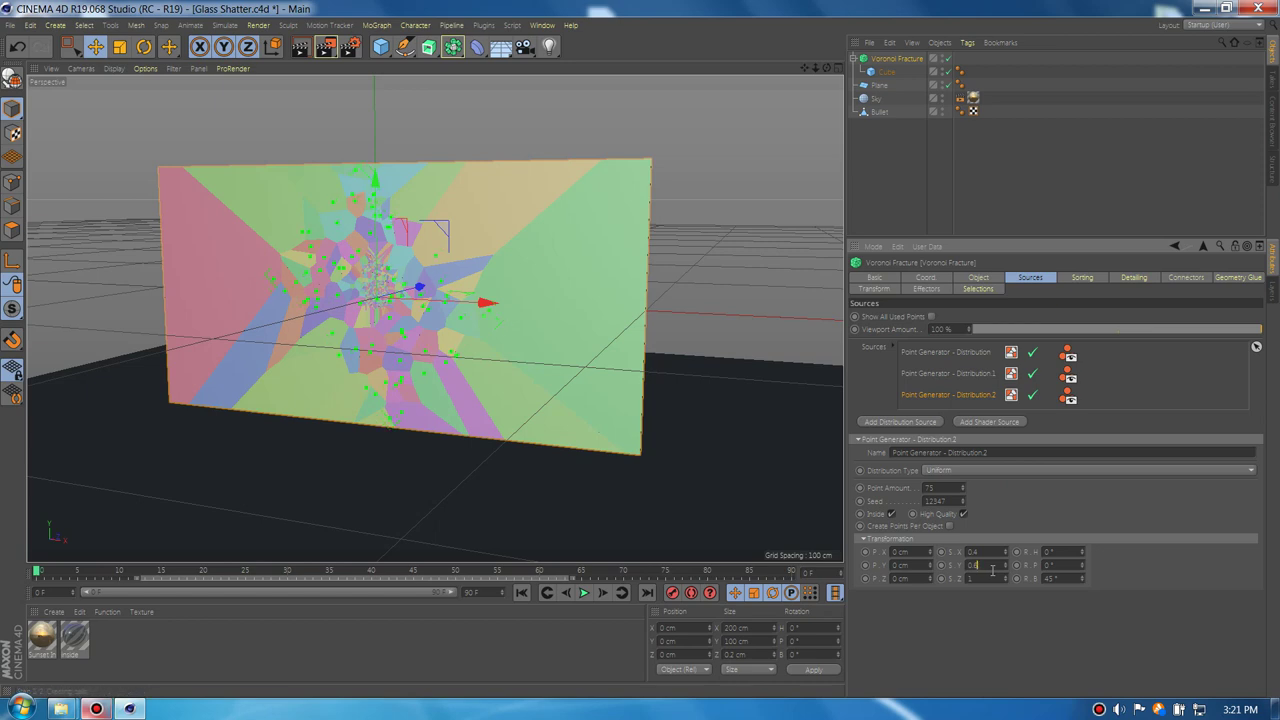
{"action": "left_click", "coordinate": [992, 566]}
{"action": "scroll", "coordinate": [992, 570], "scroll_direction": "up", "scroll_amount": 3}
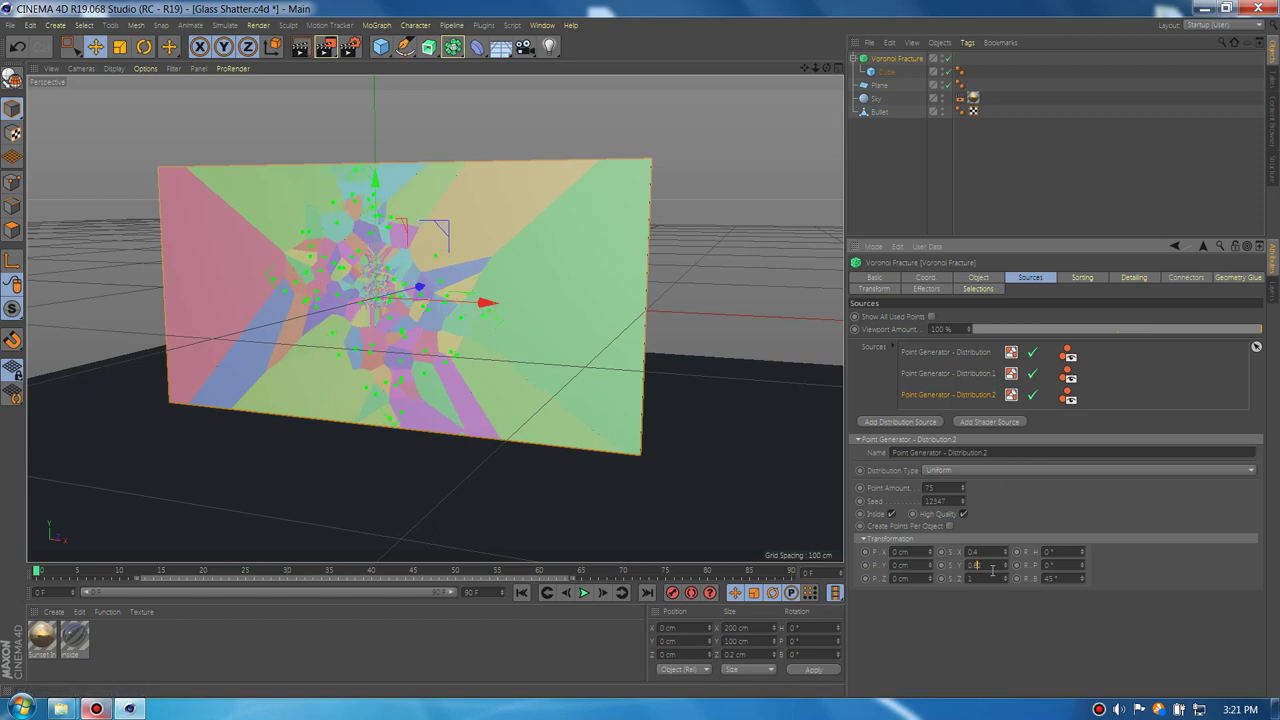
{"action": "scroll", "coordinate": [992, 570], "scroll_direction": "down", "scroll_amount": 11}
{"action": "scroll", "coordinate": [996, 551], "scroll_direction": "up", "scroll_amount": 17}
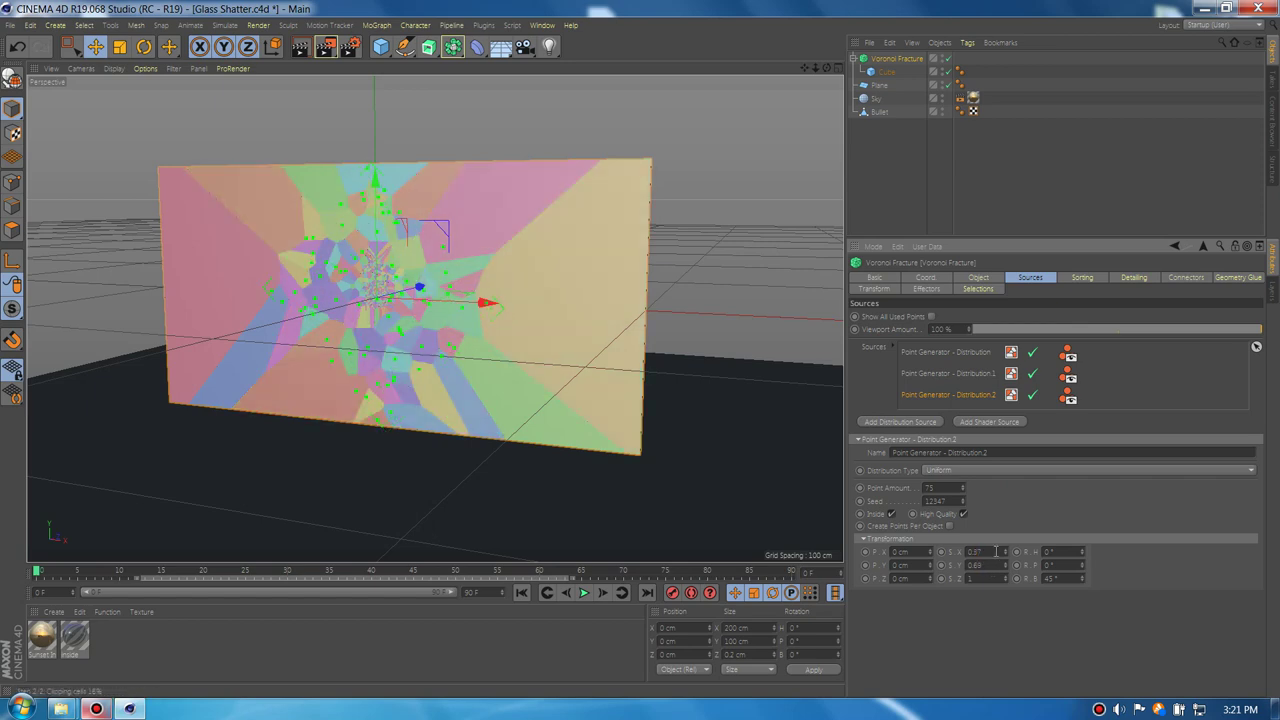
{"action": "scroll", "coordinate": [996, 551], "scroll_direction": "down", "scroll_amount": 20}
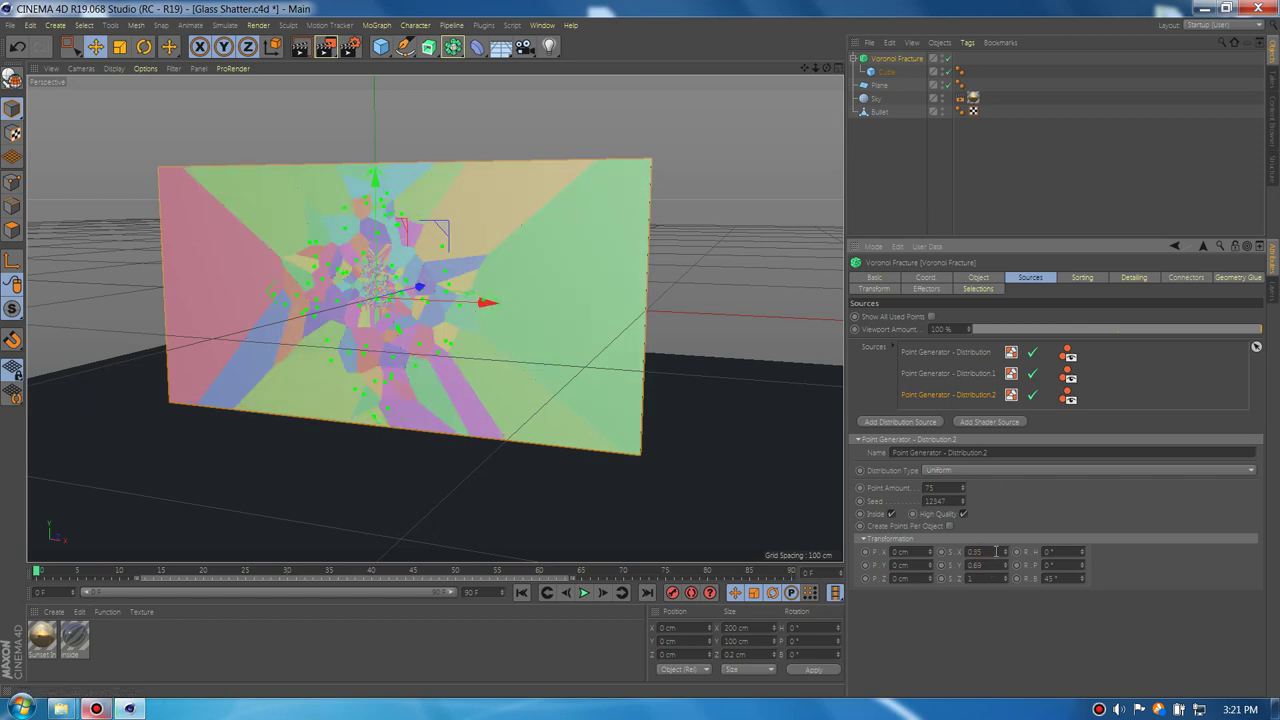
{"action": "scroll", "coordinate": [996, 551], "scroll_direction": "down", "scroll_amount": 2}
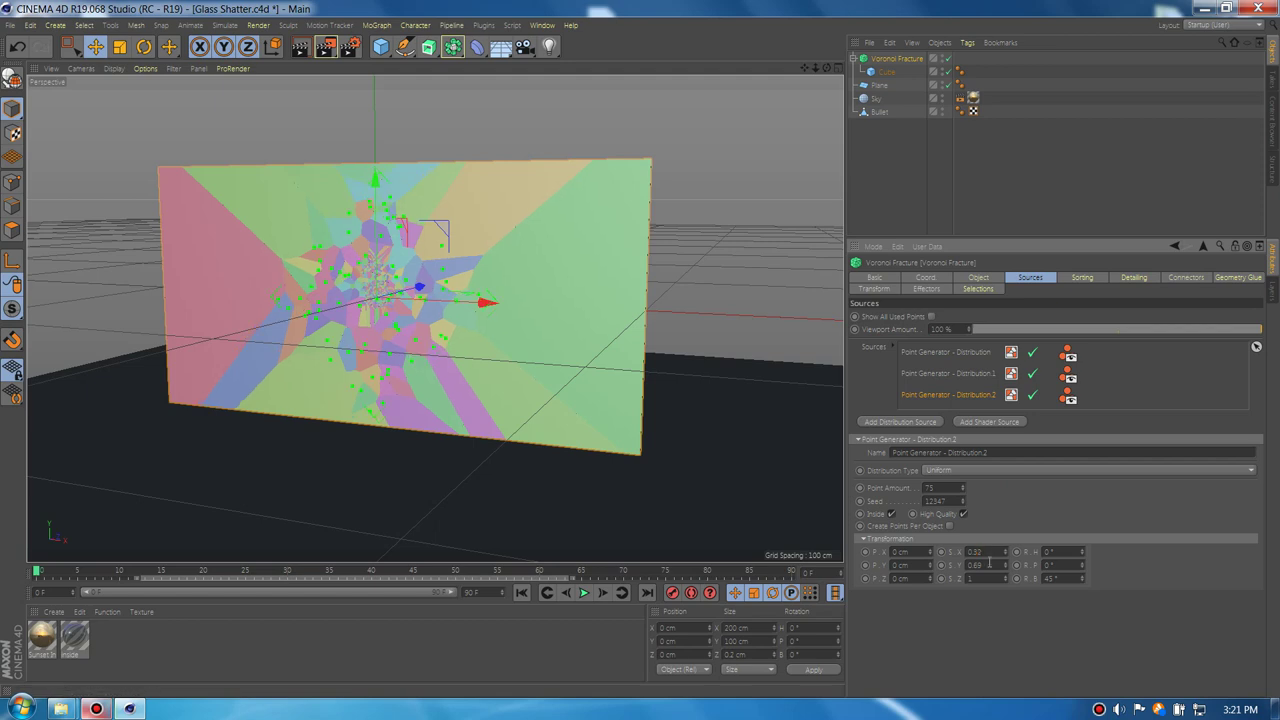
{"action": "scroll", "coordinate": [989, 563], "scroll_direction": "down", "scroll_amount": 1}
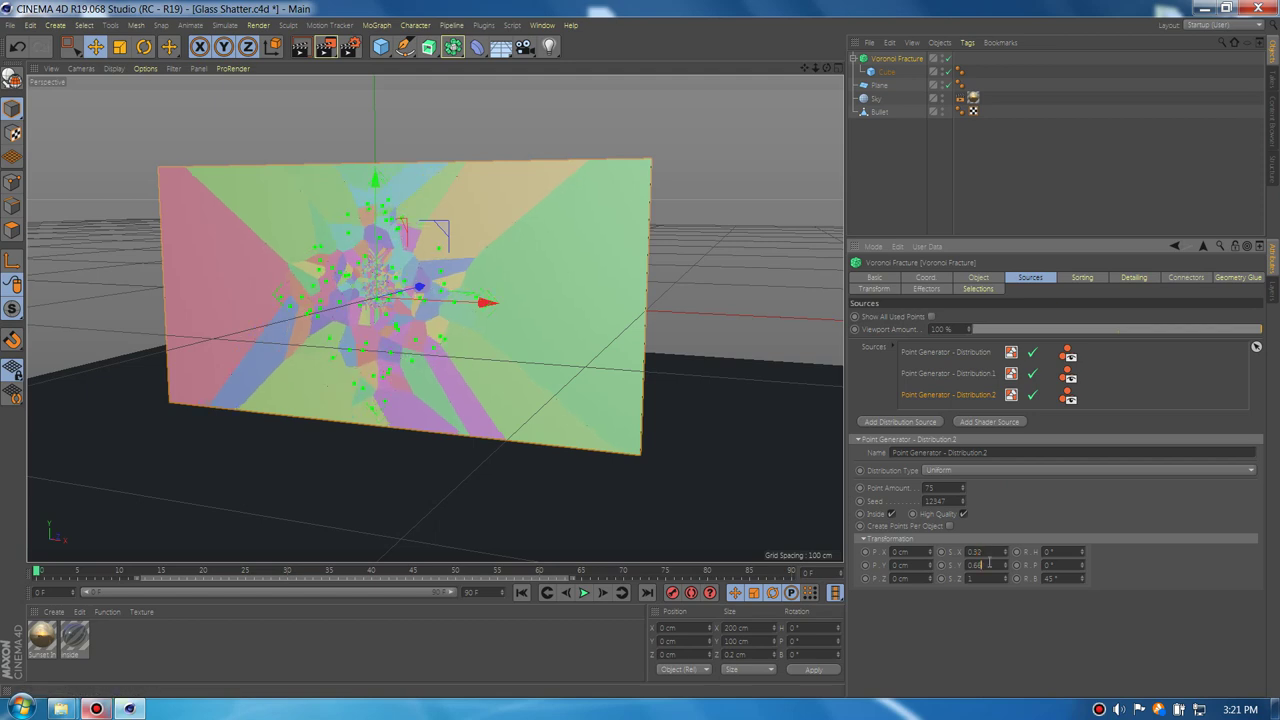
{"action": "scroll", "coordinate": [989, 563], "scroll_direction": "down", "scroll_amount": 2}
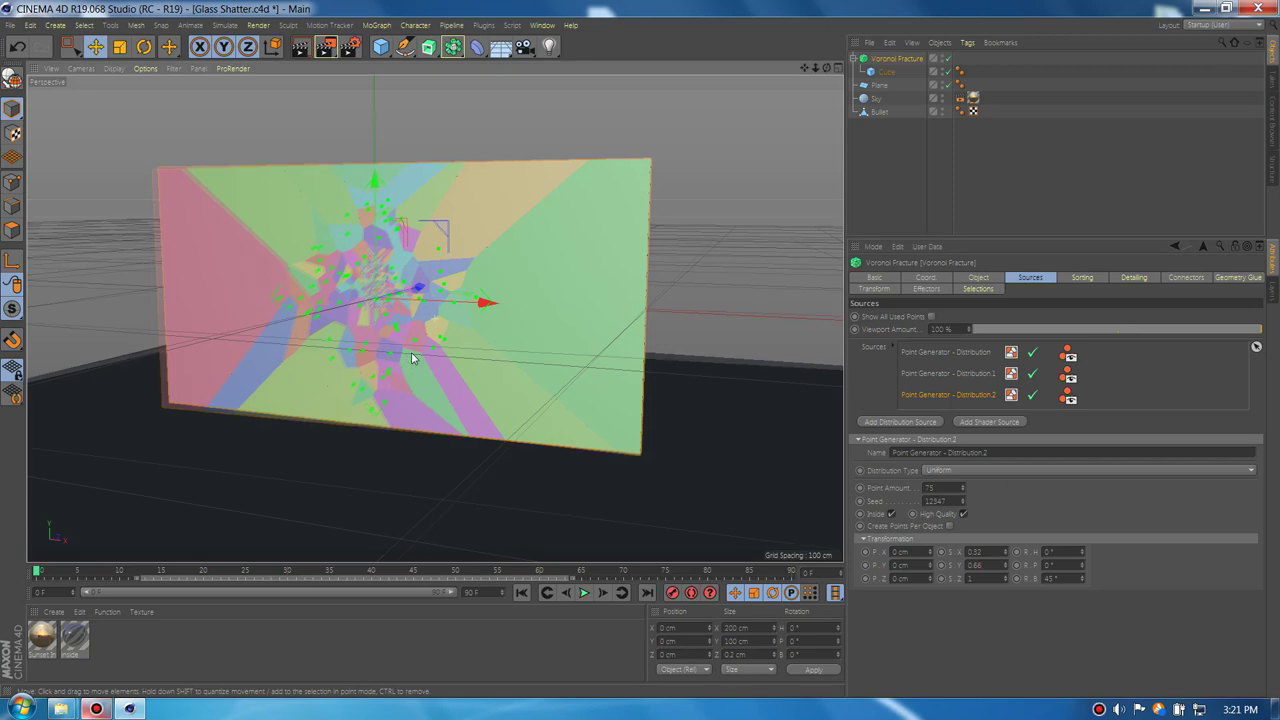
{"action": "mouse_move", "coordinate": [427, 384]}
{"action": "left_mouse_down", "text": "alt"}
{"action": "mouse_move", "coordinate": [415, 387]}
{"action": "mouse_move", "coordinate": [439, 378]}
{"action": "left_mouse_up", "text": "alt"}
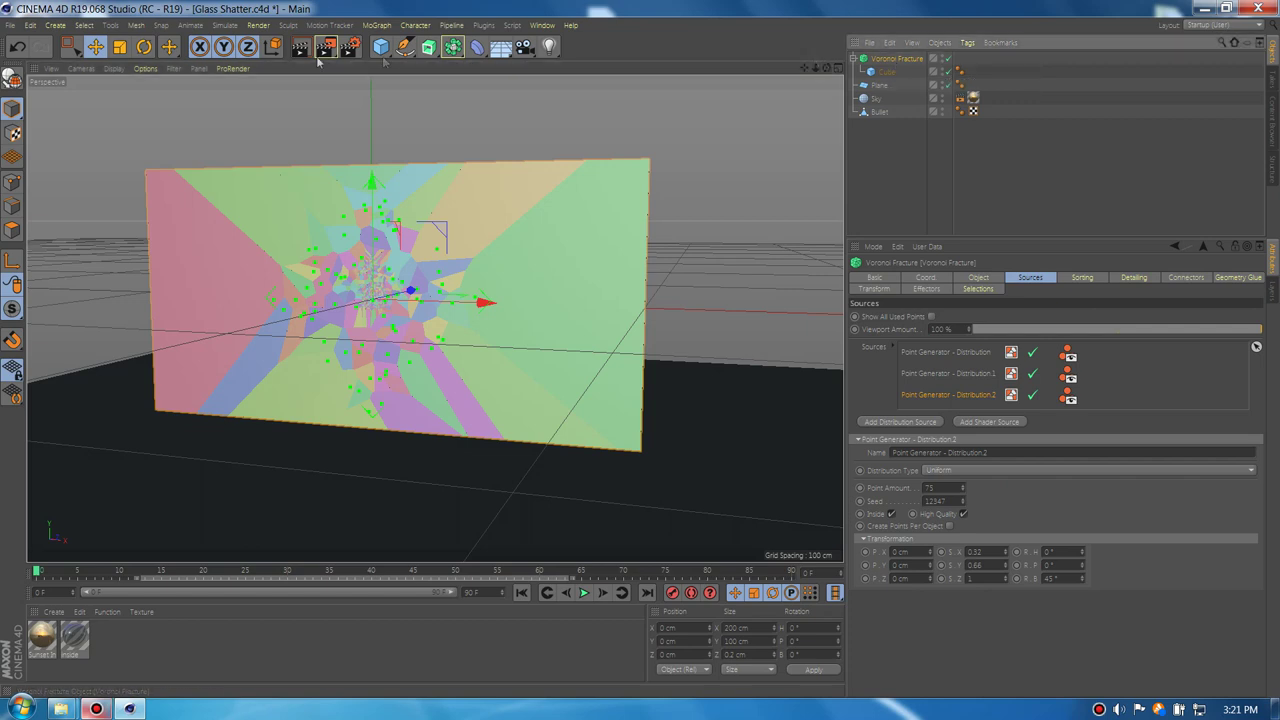
Paint weights onto the central shards with the MoGraph Weight Paintbrush at 100% strength and a radius of 35.
{"action": "left_click", "coordinate": [377, 25]}
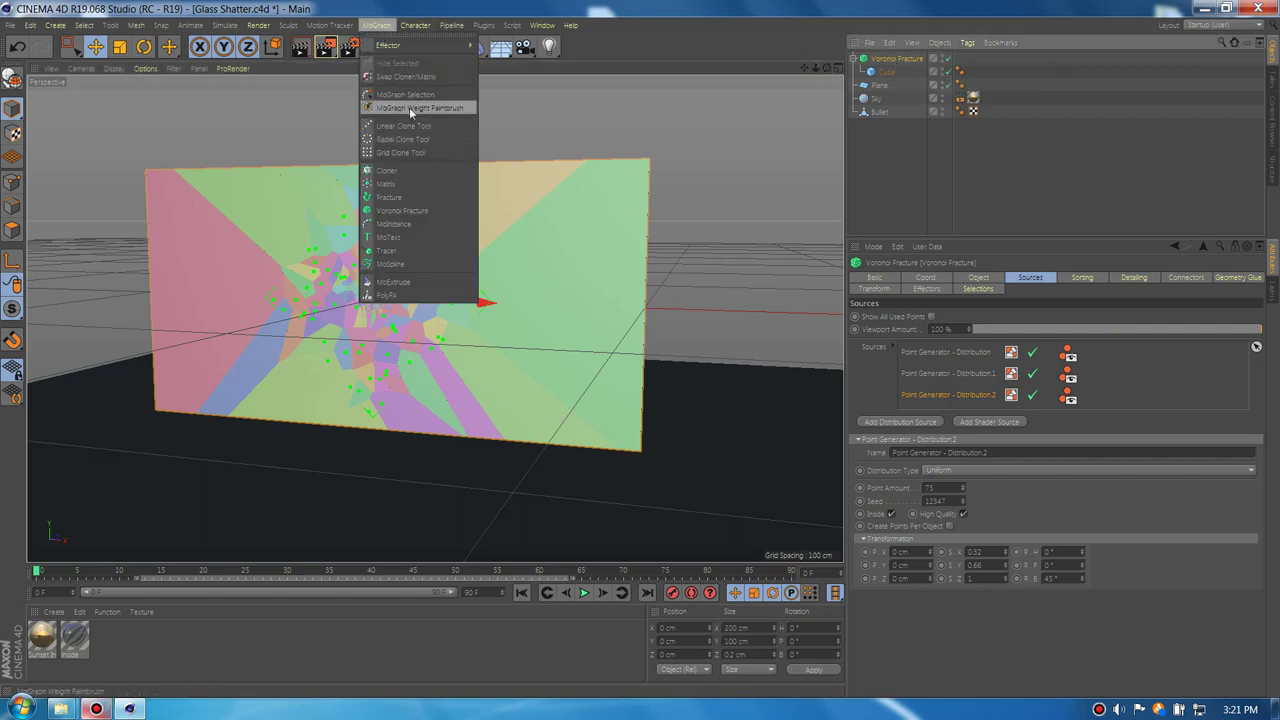
{"action": "left_click", "coordinate": [426, 108]}
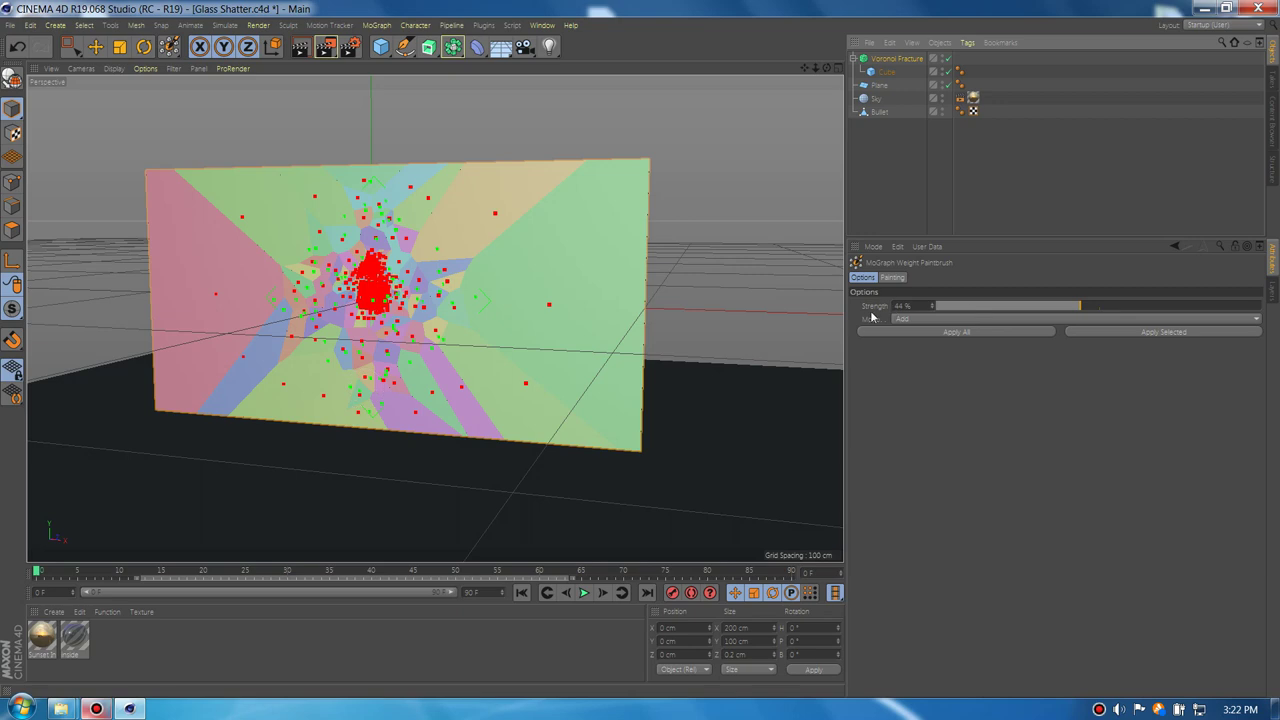
{"action": "left_click_drag", "start_coordinate": [1150, 307], "coordinate": [1257, 313]}
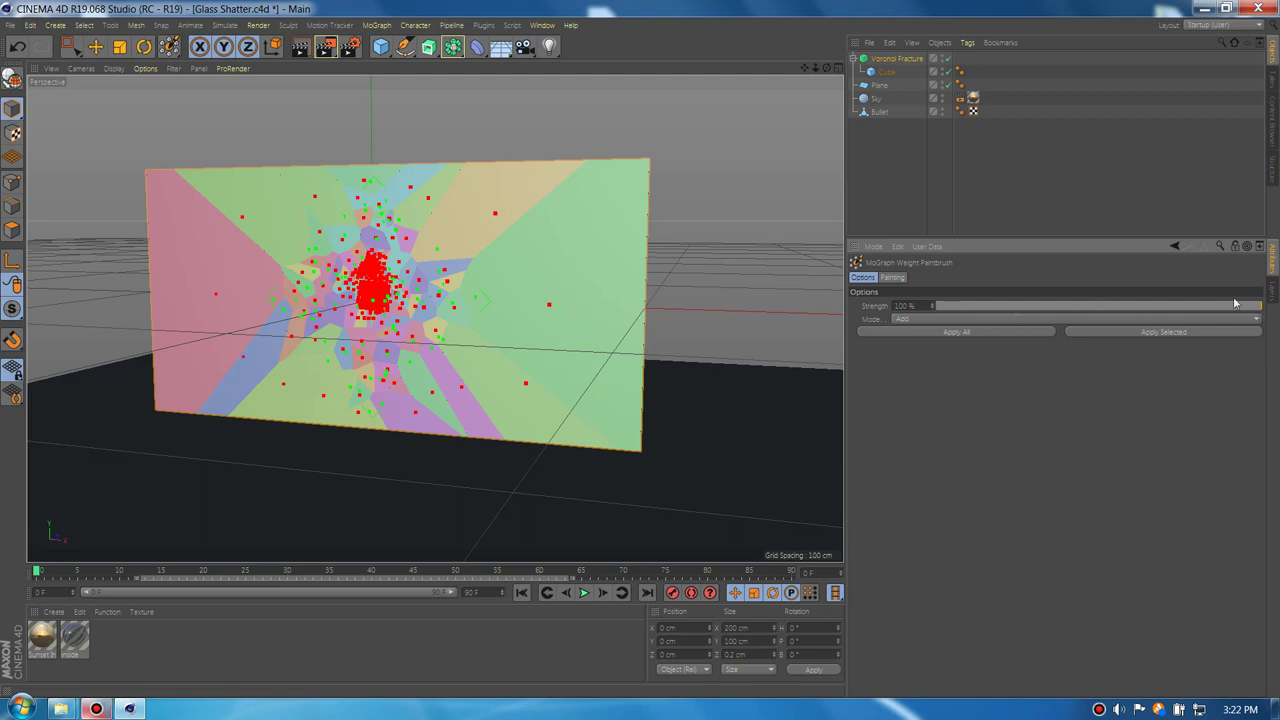
{"action": "left_click", "coordinate": [890, 277]}
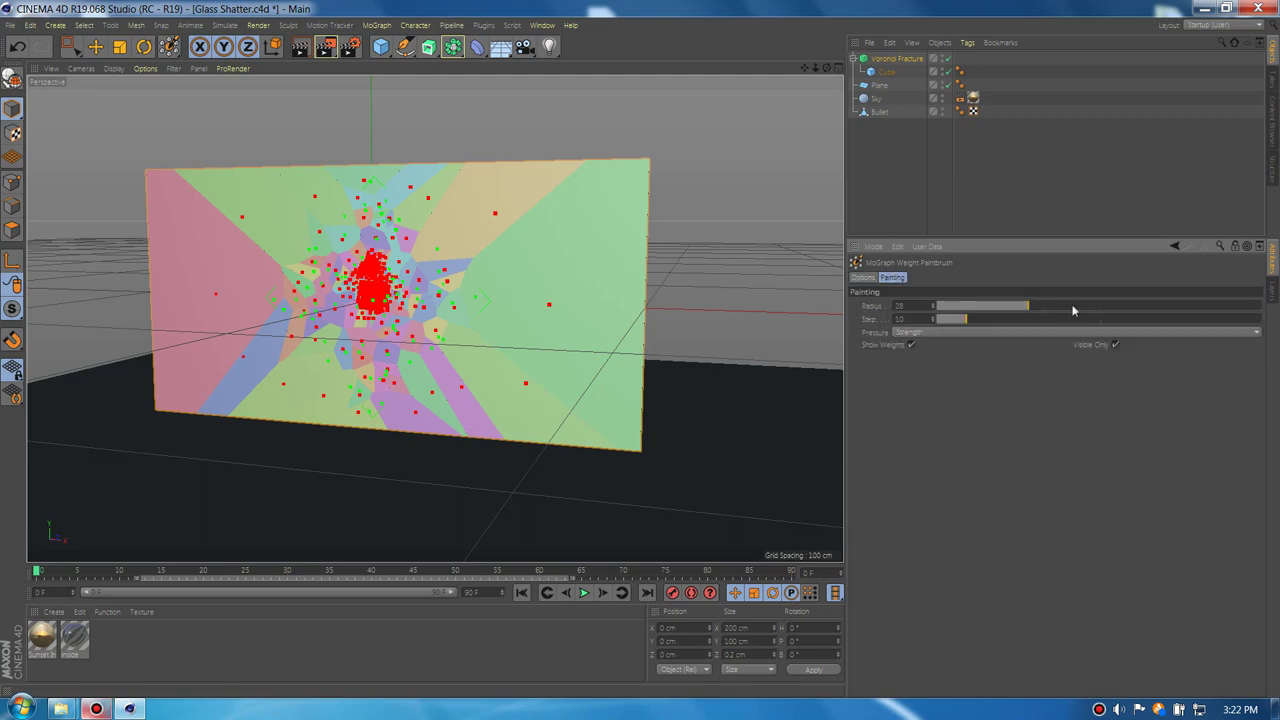
{"action": "mouse_move", "coordinate": [484, 212]}
{"action": "left_mouse_down"}
{"action": "mouse_move", "coordinate": [513, 231]}
{"action": "mouse_move", "coordinate": [553, 310]}
{"action": "mouse_move", "coordinate": [525, 388]}
{"action": "mouse_move", "coordinate": [541, 322]}
{"action": "mouse_move", "coordinate": [456, 303]}
{"action": "mouse_move", "coordinate": [400, 368]}
{"action": "mouse_move", "coordinate": [338, 387]}
{"action": "mouse_move", "coordinate": [455, 385]}
{"action": "mouse_move", "coordinate": [395, 410]}
{"action": "mouse_move", "coordinate": [410, 395]}
{"action": "mouse_move", "coordinate": [355, 415]}
{"action": "mouse_move", "coordinate": [275, 375]}
{"action": "mouse_move", "coordinate": [305, 399]}
{"action": "mouse_move", "coordinate": [305, 385]}
{"action": "mouse_move", "coordinate": [229, 343]}
{"action": "mouse_move", "coordinate": [210, 292]}
{"action": "mouse_move", "coordinate": [291, 336]}
{"action": "mouse_move", "coordinate": [400, 340]}
{"action": "mouse_move", "coordinate": [432, 297]}
{"action": "mouse_move", "coordinate": [395, 195]}
{"action": "mouse_move", "coordinate": [243, 217]}
{"action": "mouse_move", "coordinate": [308, 342]}
{"action": "mouse_move", "coordinate": [321, 202]}
{"action": "mouse_move", "coordinate": [312, 211]}
{"action": "mouse_move", "coordinate": [328, 244]}
{"action": "mouse_move", "coordinate": [365, 191]}
{"action": "mouse_move", "coordinate": [422, 205]}
{"action": "mouse_move", "coordinate": [396, 234]}
{"action": "mouse_move", "coordinate": [386, 228]}
{"action": "mouse_move", "coordinate": [433, 292]}
{"action": "mouse_move", "coordinate": [425, 314]}
{"action": "mouse_move", "coordinate": [409, 255]}
{"action": "mouse_move", "coordinate": [372, 245]}
{"action": "mouse_move", "coordinate": [340, 278]}
{"action": "mouse_move", "coordinate": [340, 338]}
{"action": "mouse_move", "coordinate": [380, 357]}
{"action": "mouse_move", "coordinate": [393, 352]}
{"action": "mouse_move", "coordinate": [362, 336]}
{"action": "mouse_move", "coordinate": [401, 331]}
{"action": "mouse_move", "coordinate": [420, 296]}
{"action": "mouse_move", "coordinate": [397, 244]}
{"action": "left_mouse_up"}
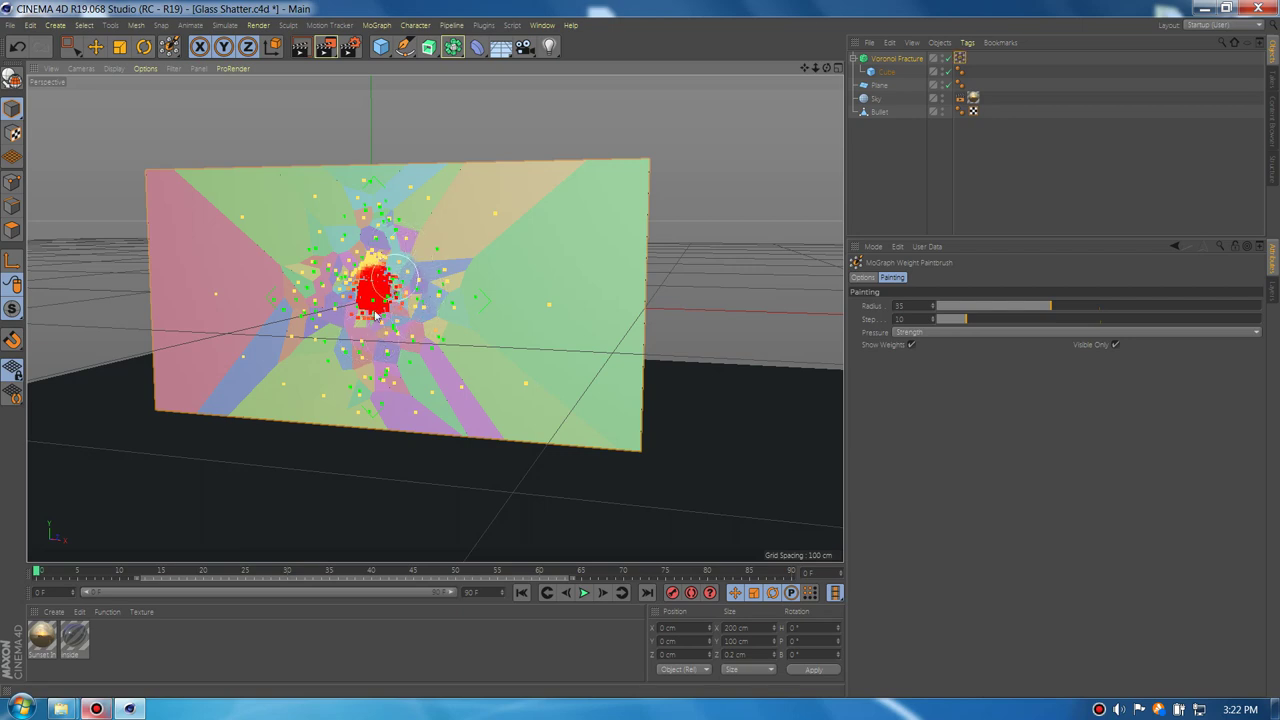
Set the paintbrush strength to 44% and paint softer weights around the edge of the central shard cluster.
{"action": "left_click", "coordinate": [865, 278]}
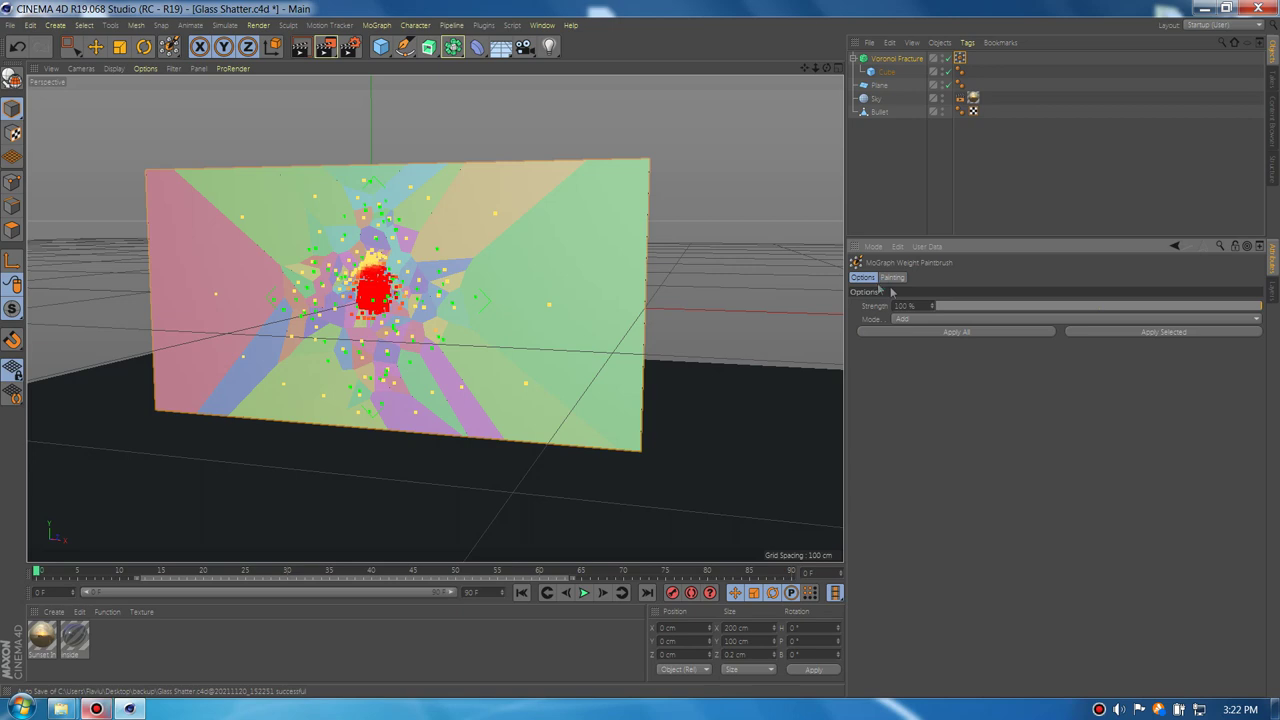
{"action": "left_click_drag", "start_coordinate": [1077, 305], "coordinate": [1091, 305]}
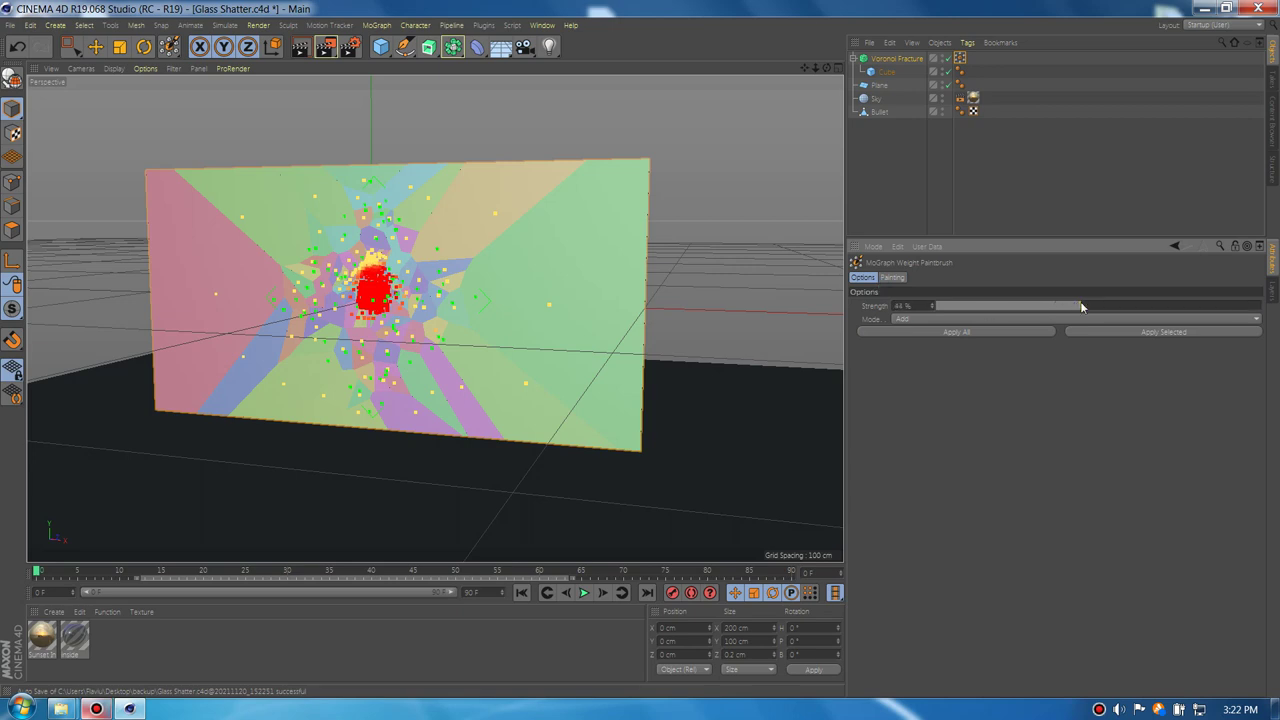
{"action": "mouse_move", "coordinate": [380, 249]}
{"action": "left_mouse_down"}
{"action": "mouse_move", "coordinate": [345, 274]}
{"action": "mouse_move", "coordinate": [400, 240]}
{"action": "mouse_move", "coordinate": [380, 250]}
{"action": "left_mouse_up"}
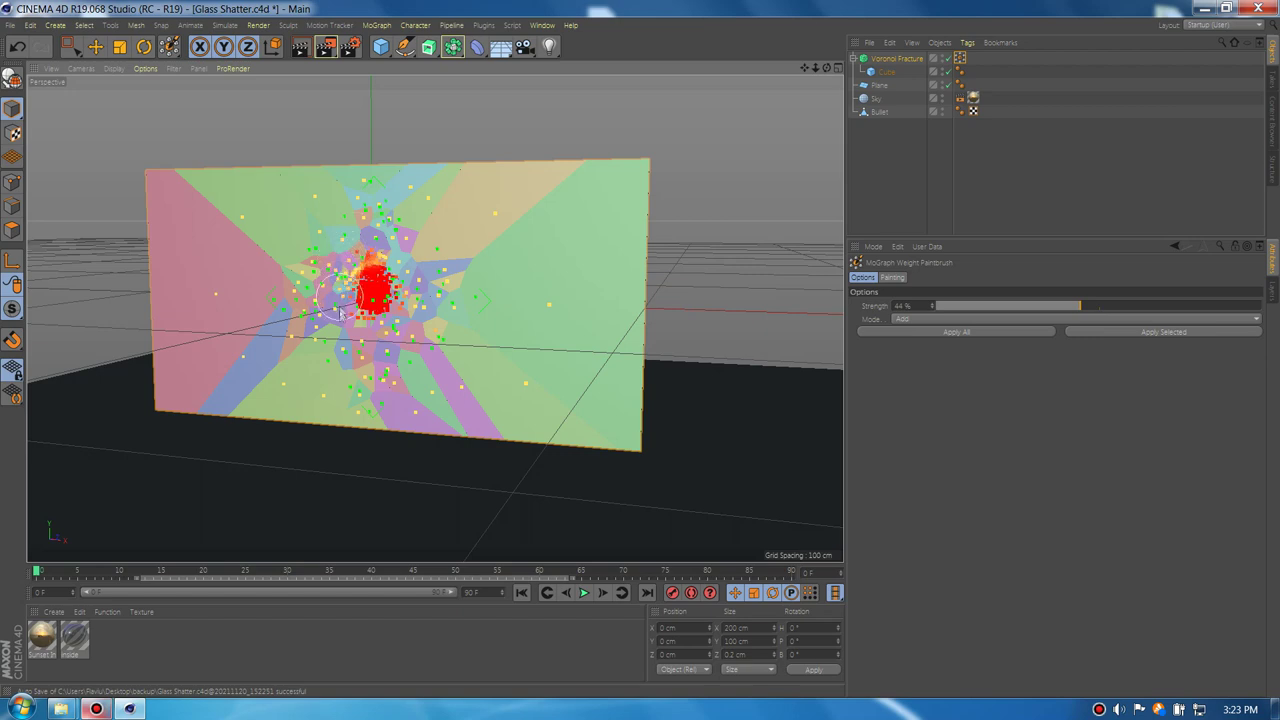
{"action": "mouse_move", "coordinate": [366, 340]}
{"action": "left_mouse_down"}
{"action": "mouse_move", "coordinate": [410, 322]}
{"action": "mouse_move", "coordinate": [412, 272]}
{"action": "mouse_move", "coordinate": [365, 250]}
{"action": "mouse_move", "coordinate": [320, 279]}
{"action": "mouse_move", "coordinate": [345, 325]}
{"action": "mouse_move", "coordinate": [380, 252]}
{"action": "mouse_move", "coordinate": [377, 285]}
{"action": "left_mouse_up"}
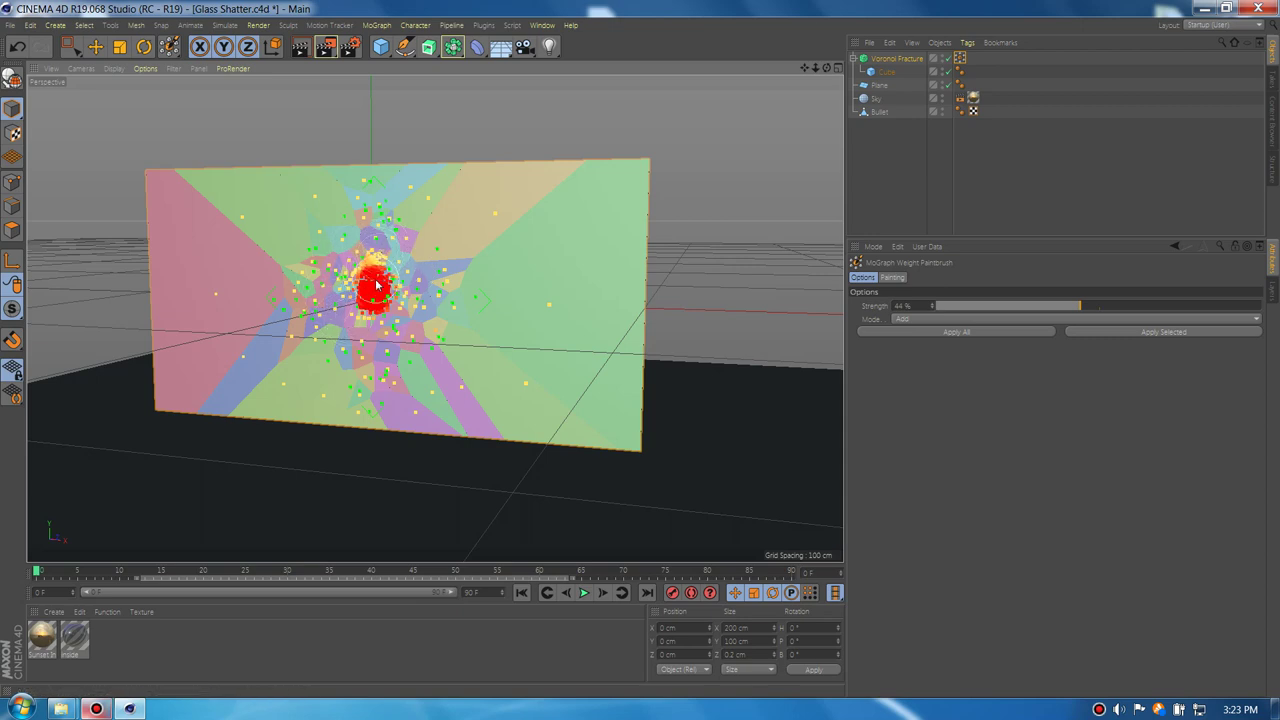
{"action": "left_click", "coordinate": [376, 284]}
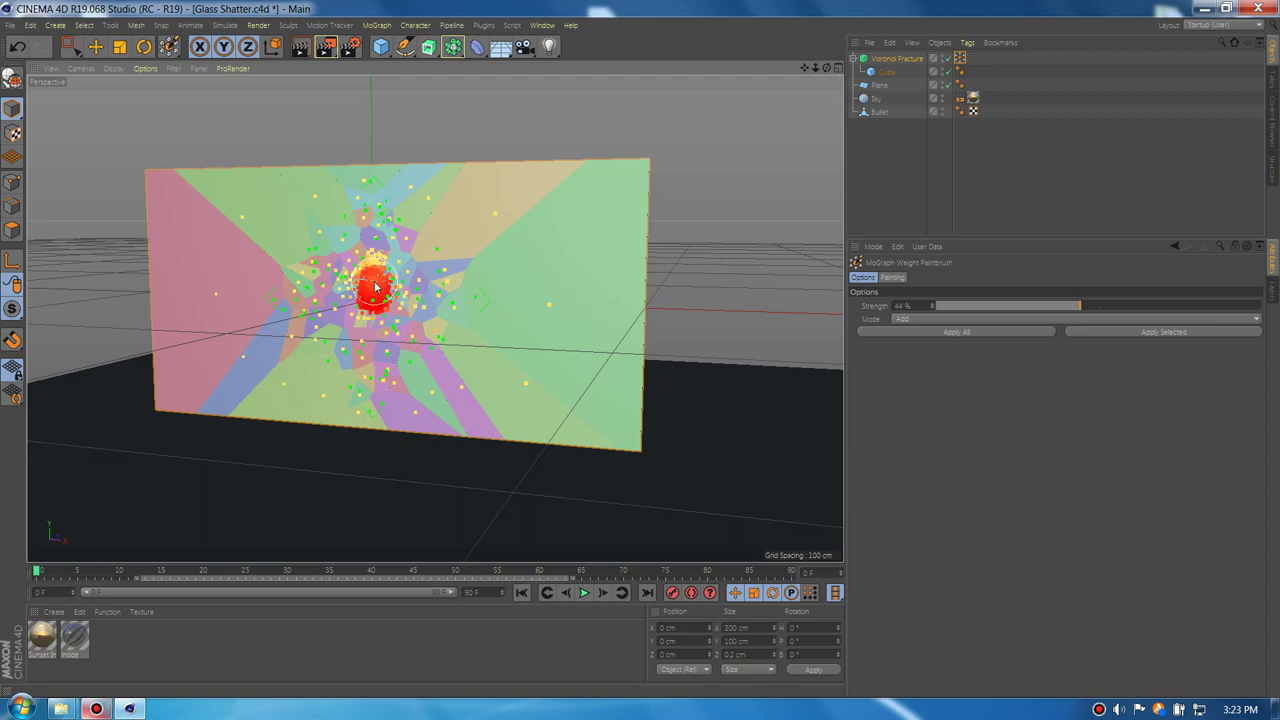
{"action": "left_click_drag", "start_coordinate": [376, 287], "coordinate": [376, 287]}
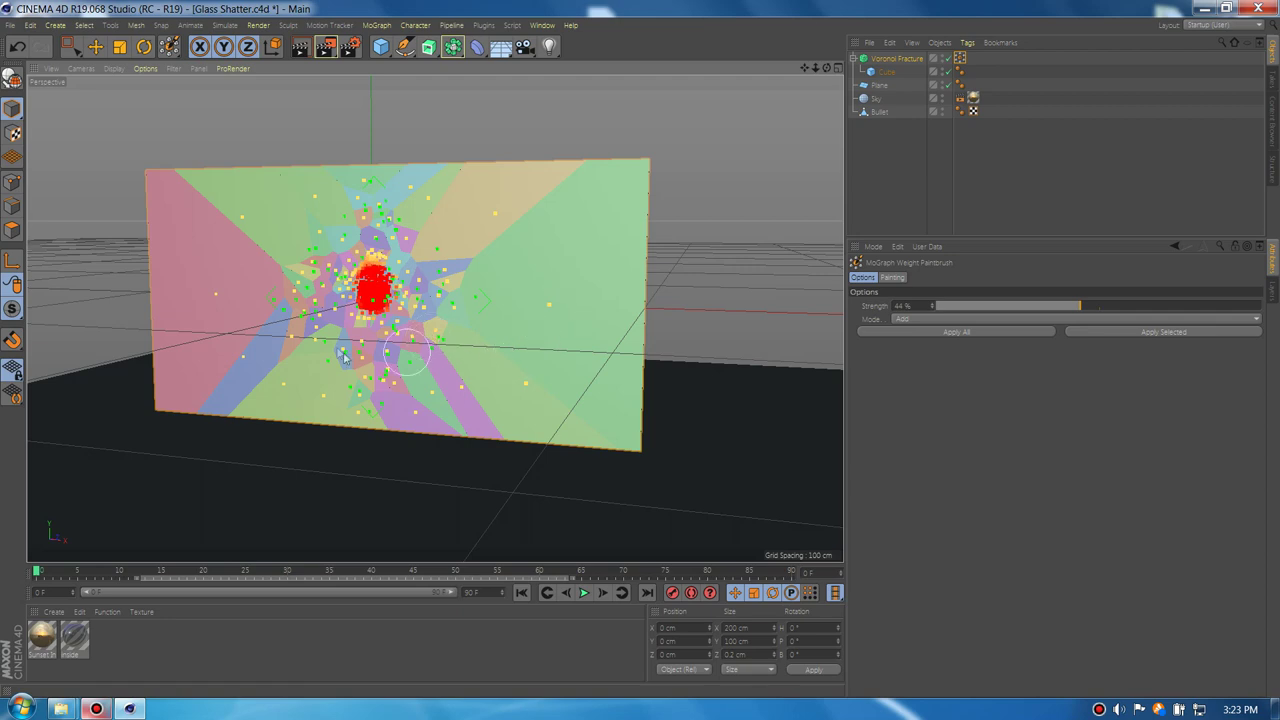
Create a fixed connector for the Voronoi Fracture and assign the MoGraph Weightmap as its Breaking Weight.
{"action": "left_click", "coordinate": [884, 60]}
{"action": "left_click", "coordinate": [1186, 277]}
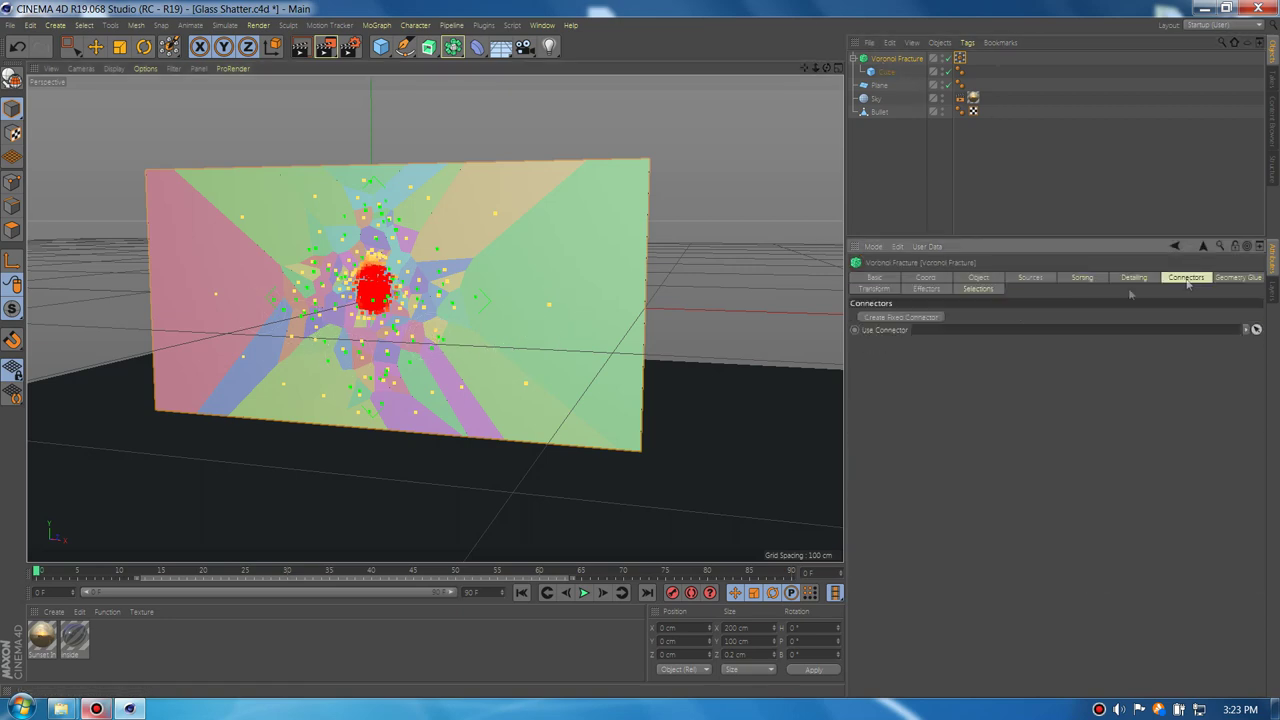
{"action": "left_click", "coordinate": [897, 318]}
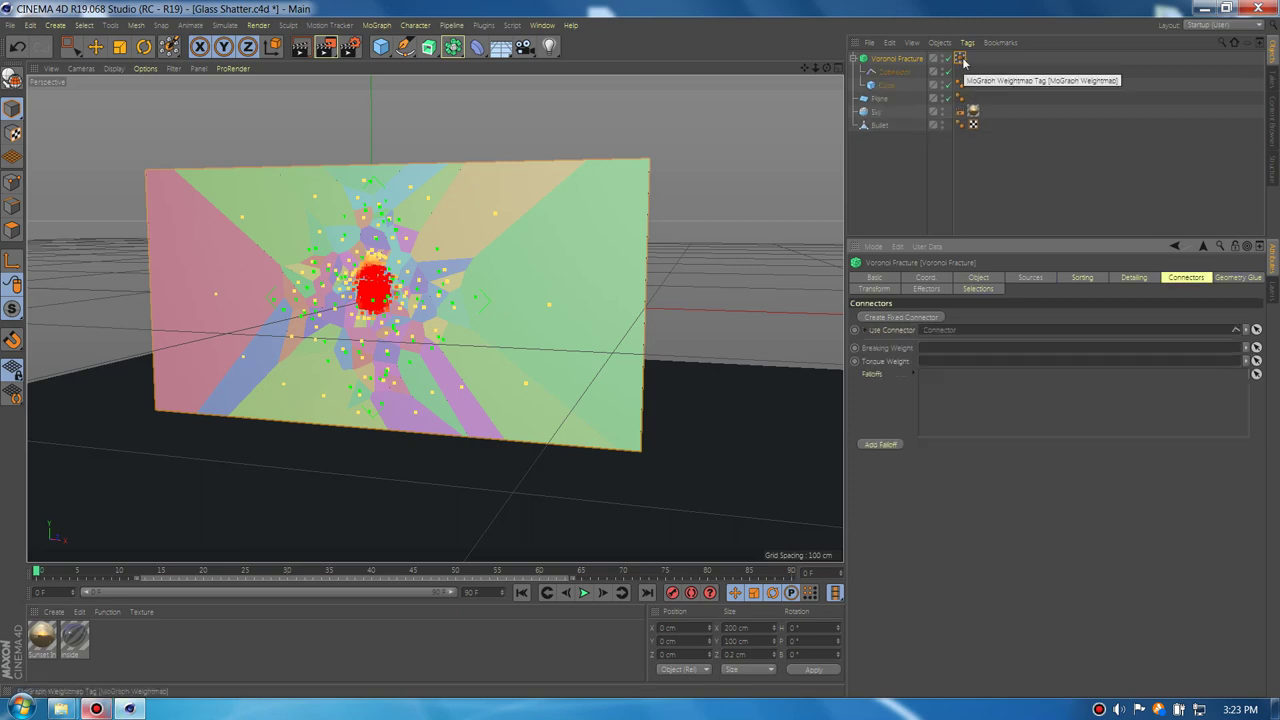
{"action": "left_click_drag", "start_coordinate": [963, 62], "coordinate": [945, 353]}
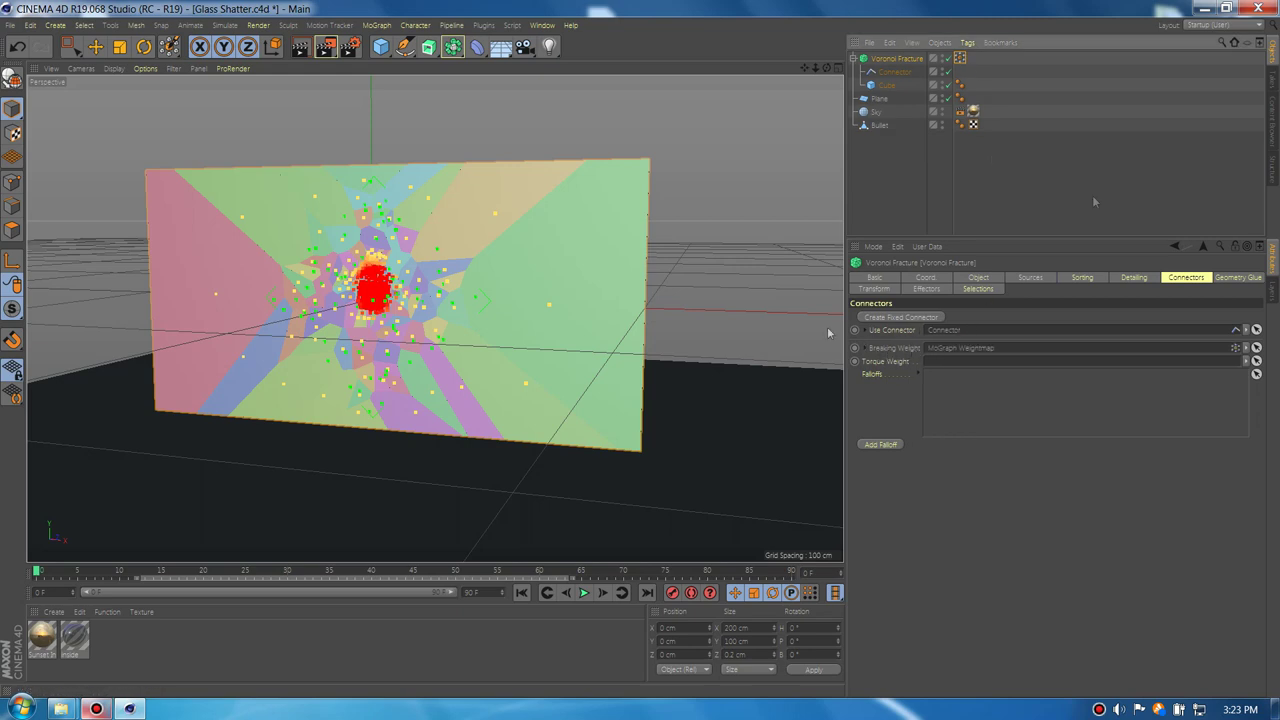
Add a Rigid Body tag to the Voronoi Fracture, with Individual Elements at Second Level and Inherit Tag at Apply Tag to Children.
{"action": "right_click", "coordinate": [900, 67]}
{"action": "mouse_move", "coordinate": [954, 190]}
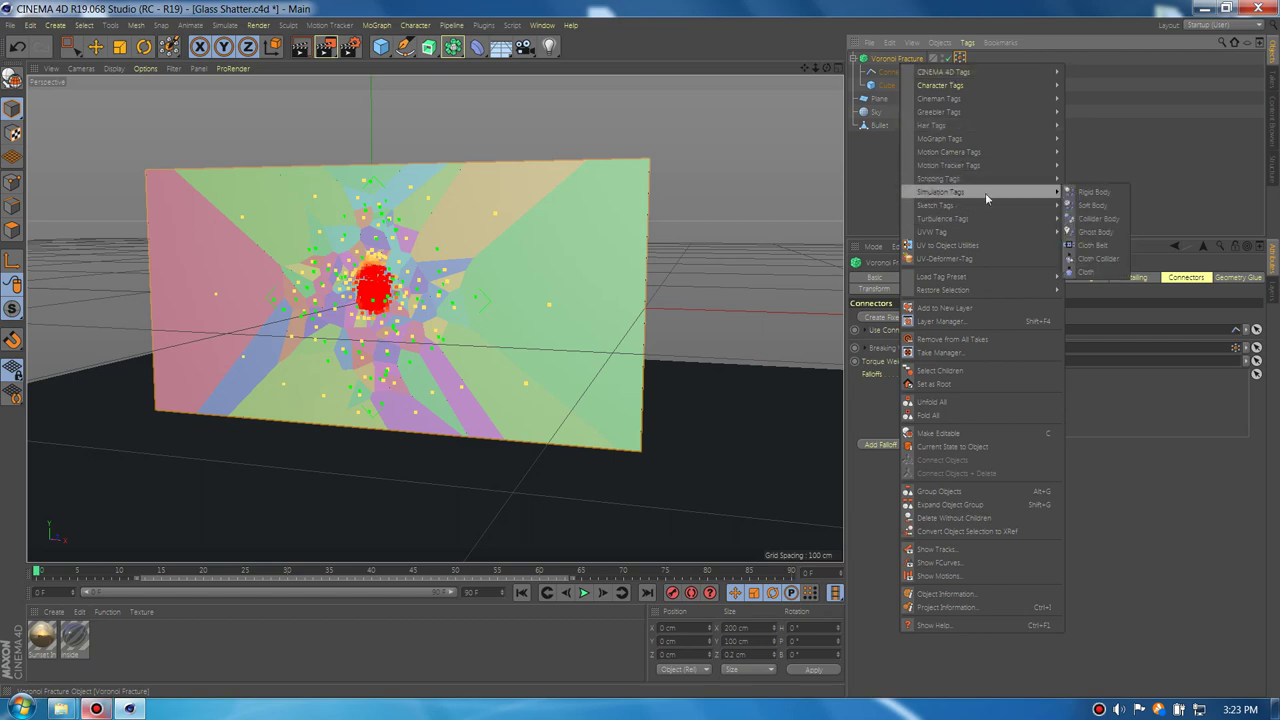
{"action": "left_click", "coordinate": [1087, 193]}
{"action": "left_click", "coordinate": [955, 318]}
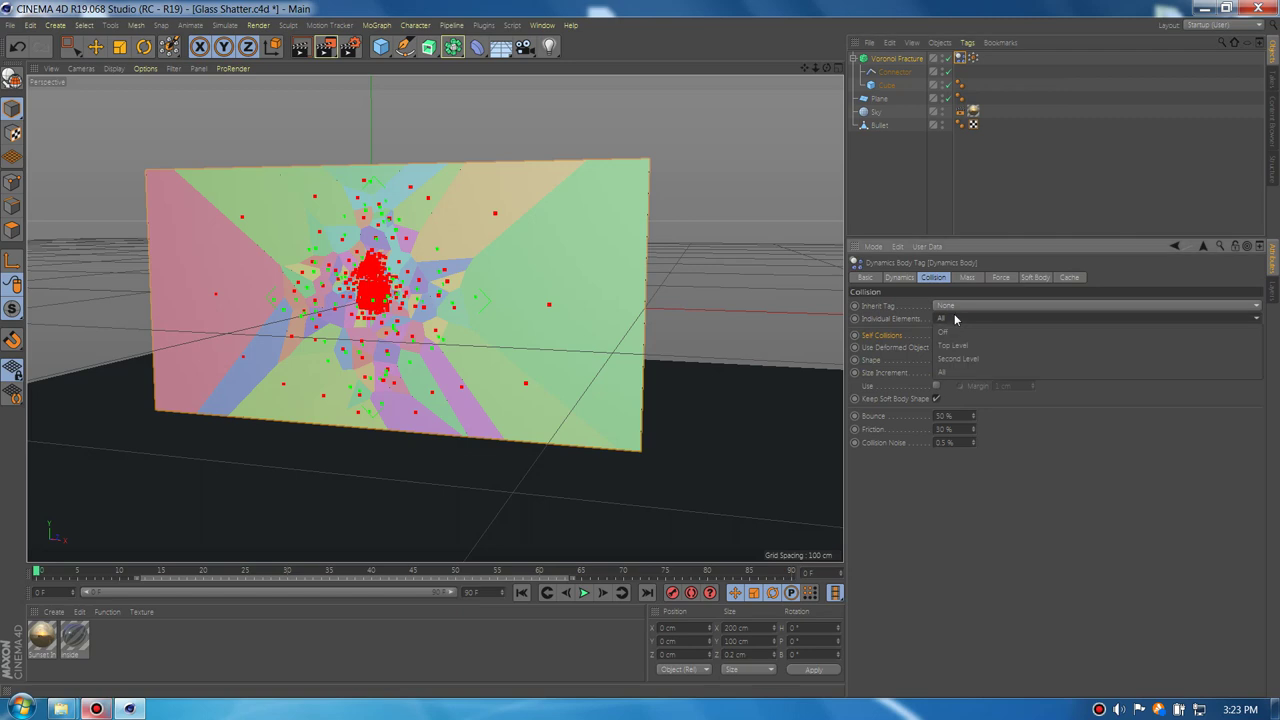
{"action": "left_click", "coordinate": [958, 358]}
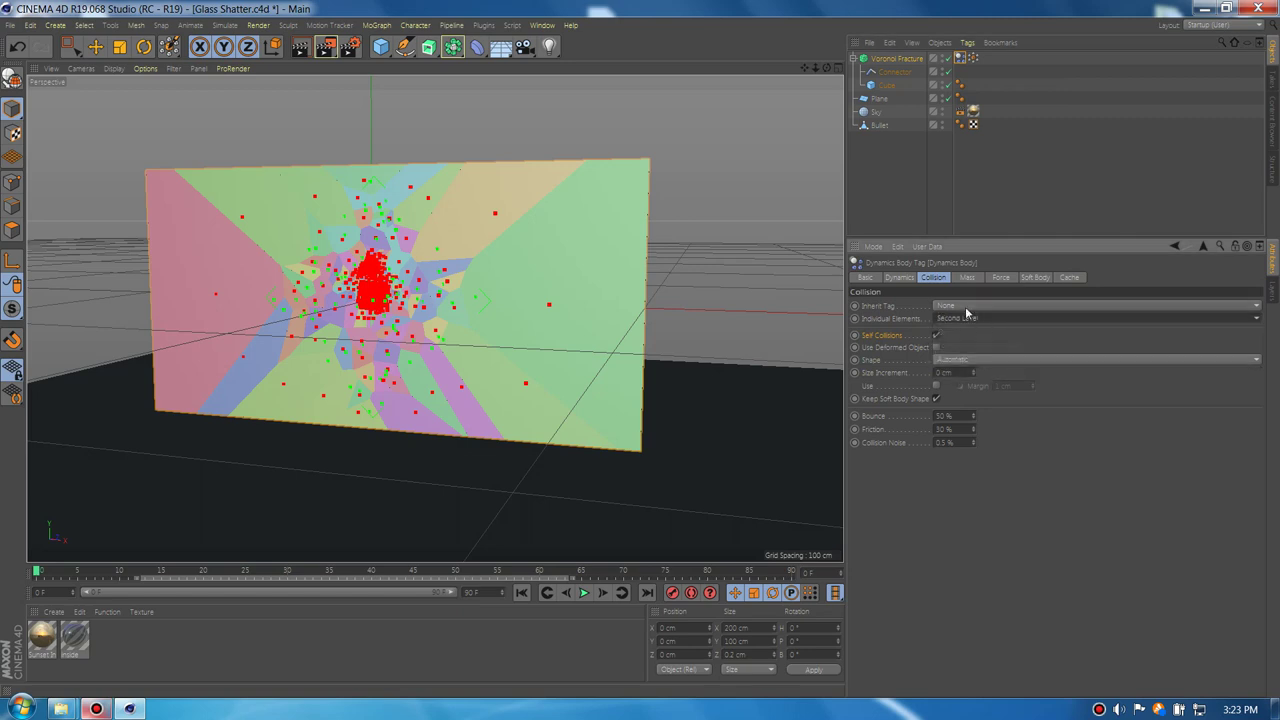
{"action": "left_click", "coordinate": [966, 306]}
{"action": "left_click", "coordinate": [960, 320]}
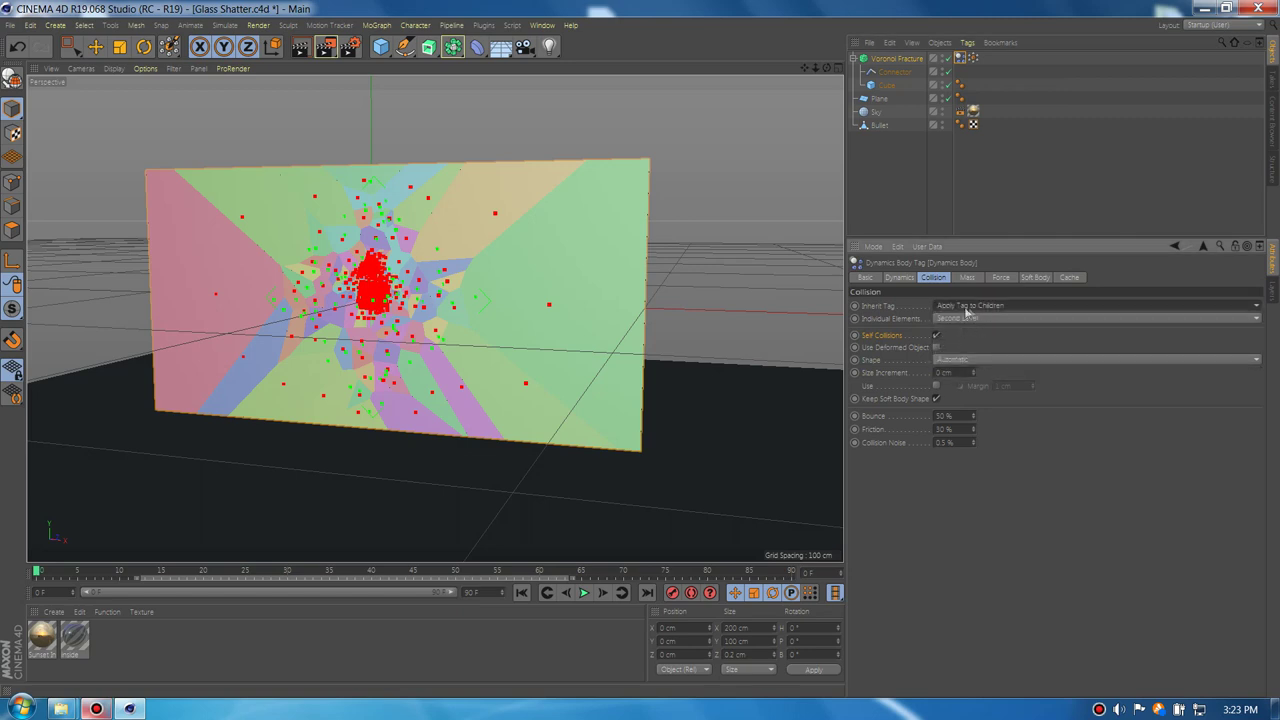
Set the rigid body's trigger to On Collision, its size increment to 0.125 cm, and its bounce, friction and collision noise to 0%.
{"action": "left_click", "coordinate": [899, 277]}
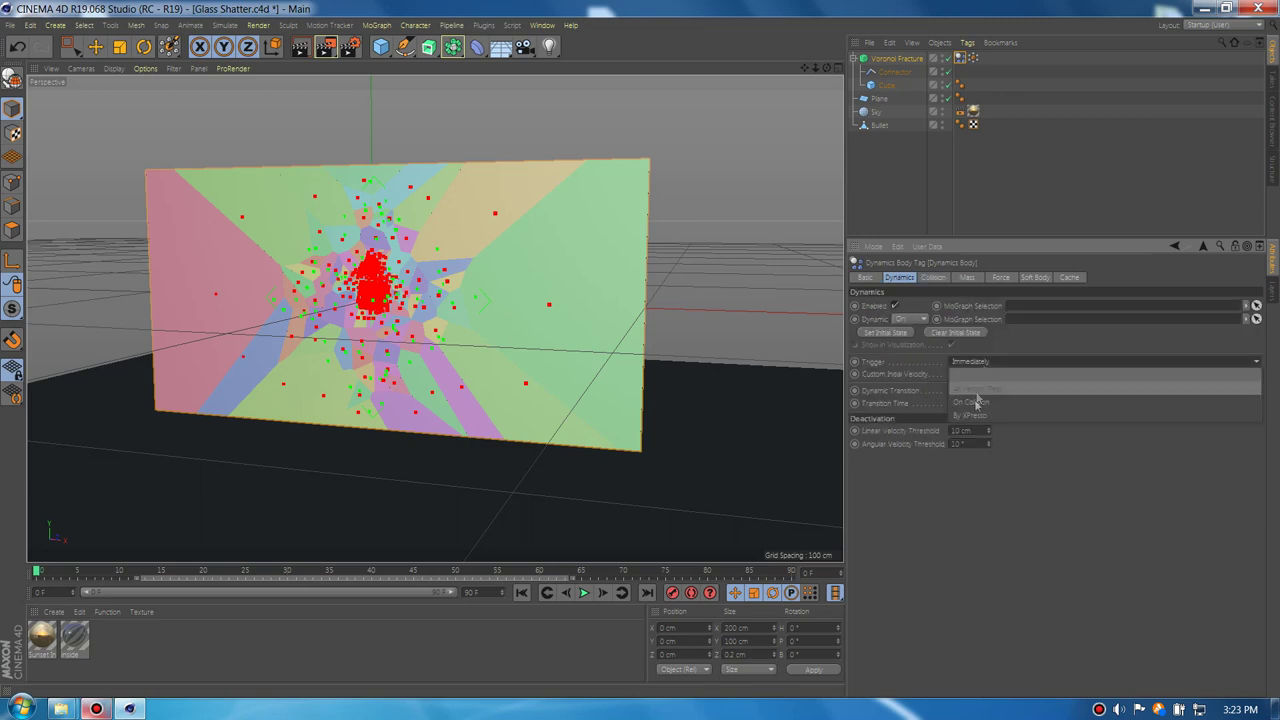
{"action": "left_click", "coordinate": [936, 278]}
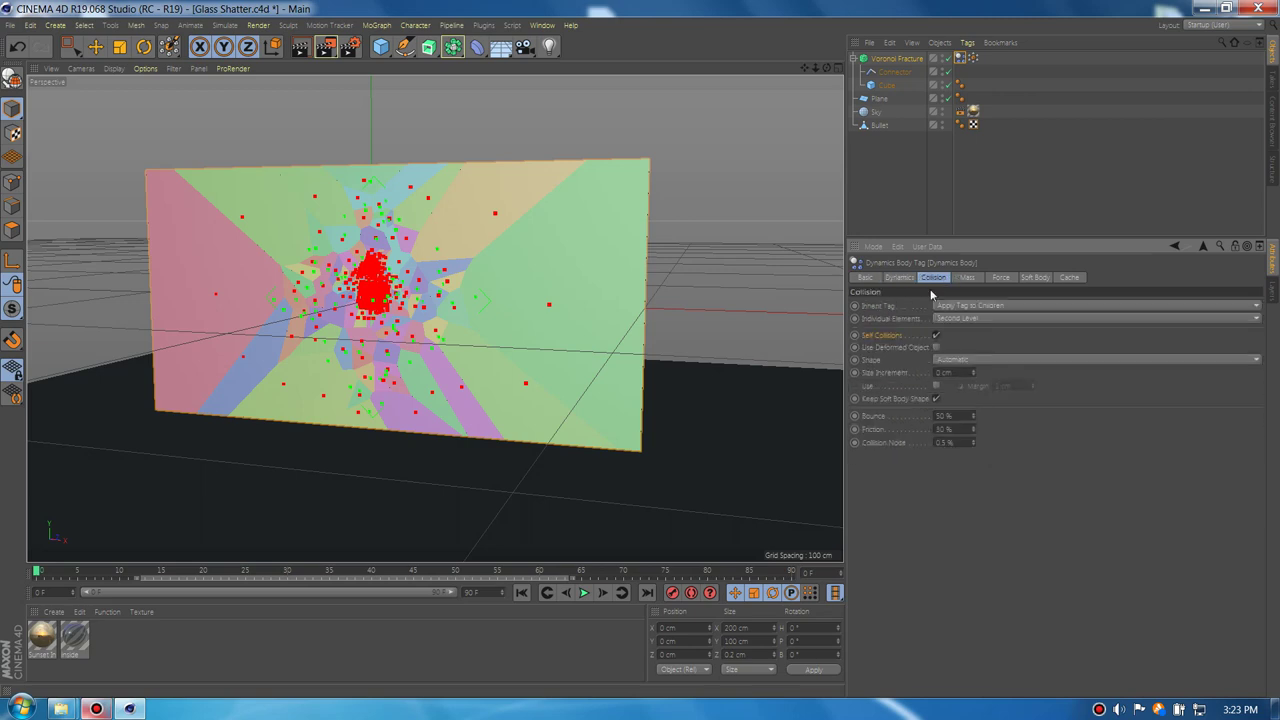
{"action": "left_click", "coordinate": [955, 360]}
{"action": "left_click", "coordinate": [958, 372]}
{"action": "type", "text": "5"}
{"action": "key", "text": "Return"}
Add a Collider Body tag to the Plane.
{"action": "scroll", "coordinate": [145, 259], "scroll_direction": "up", "scroll_amount": 2}
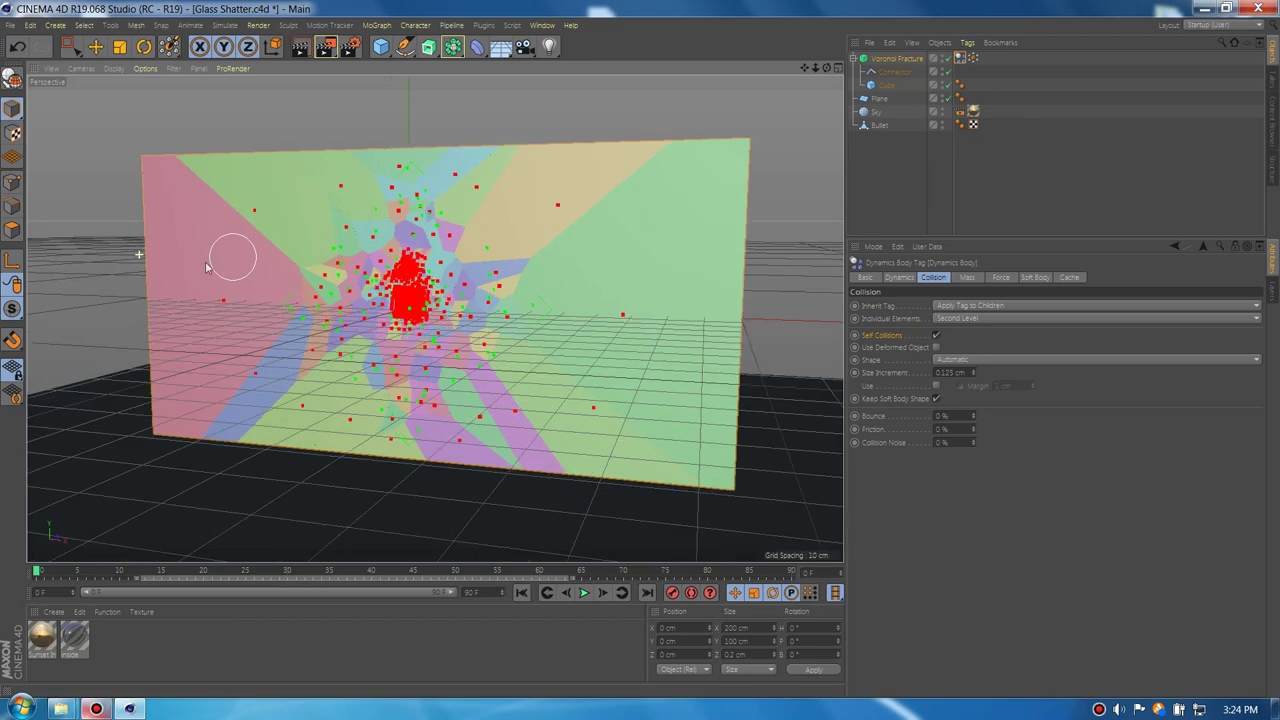
{"action": "scroll", "coordinate": [305, 290], "scroll_direction": "down", "scroll_amount": 1}
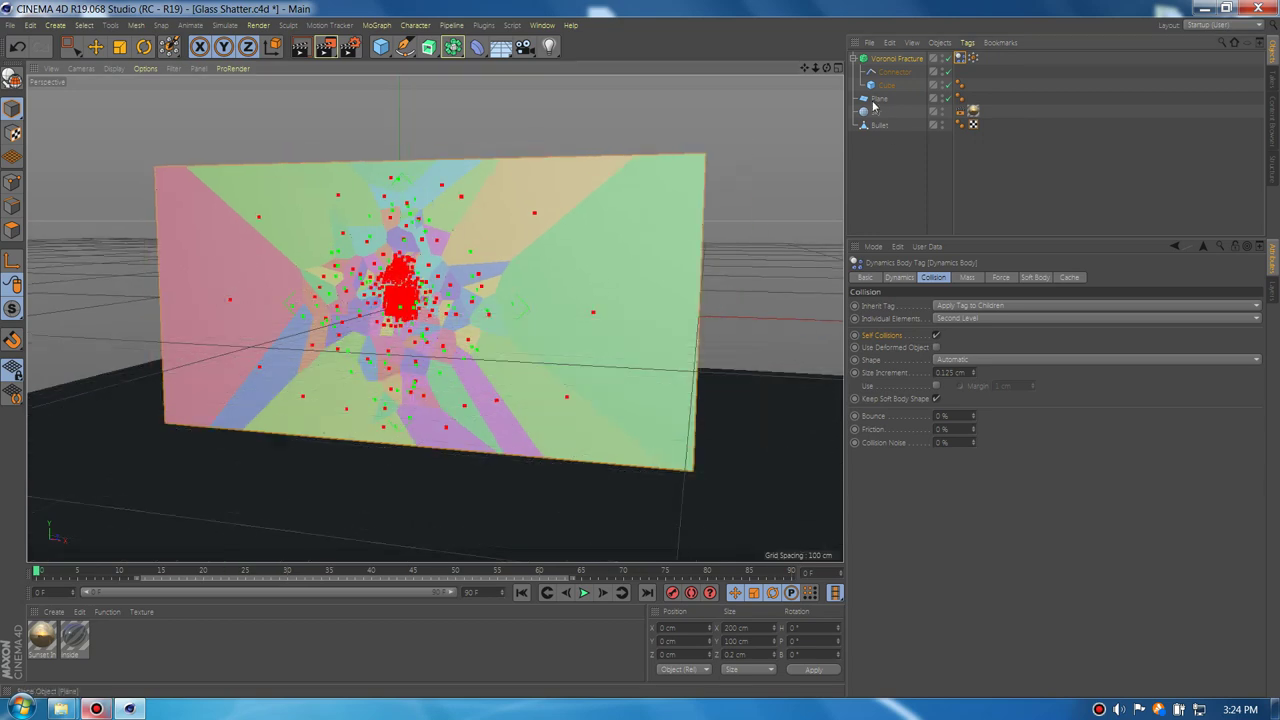
{"action": "right_click", "coordinate": [879, 100]}
{"action": "mouse_move", "coordinate": [960, 228]}
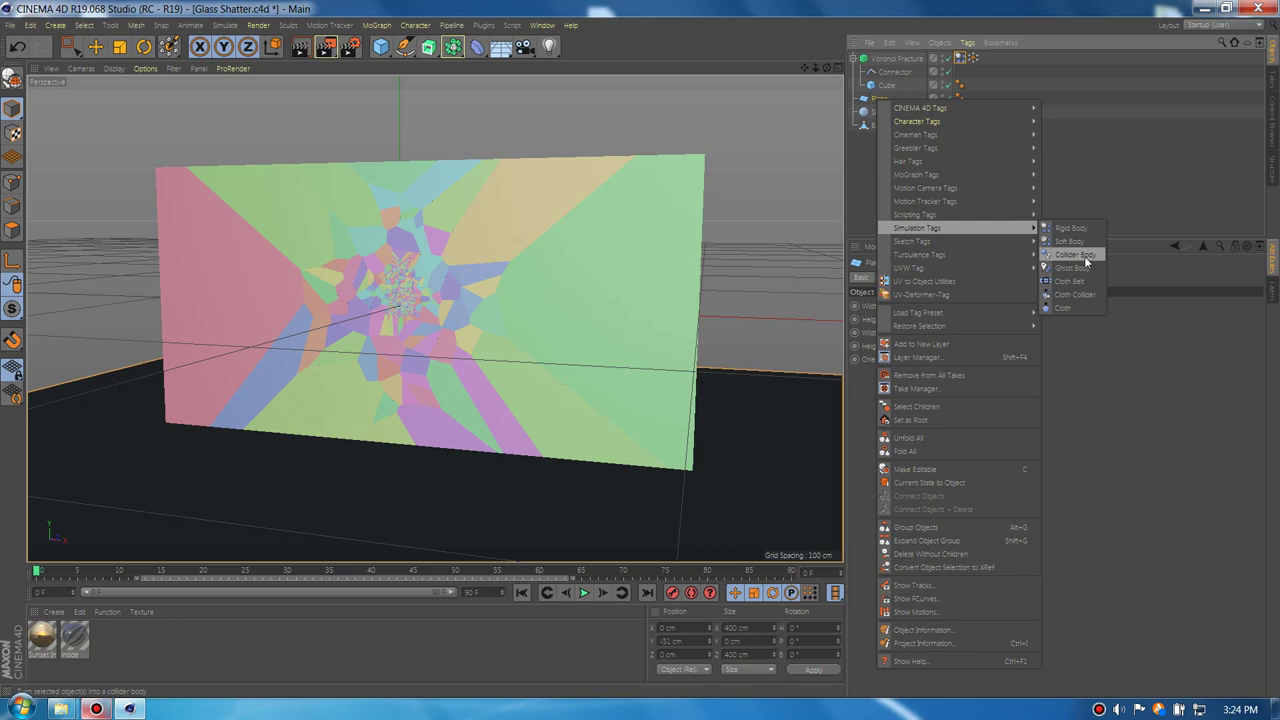
{"action": "left_click", "coordinate": [1082, 256]}
Add a Collider Body tag to the Bullet.
{"action": "left_click", "coordinate": [880, 127]}
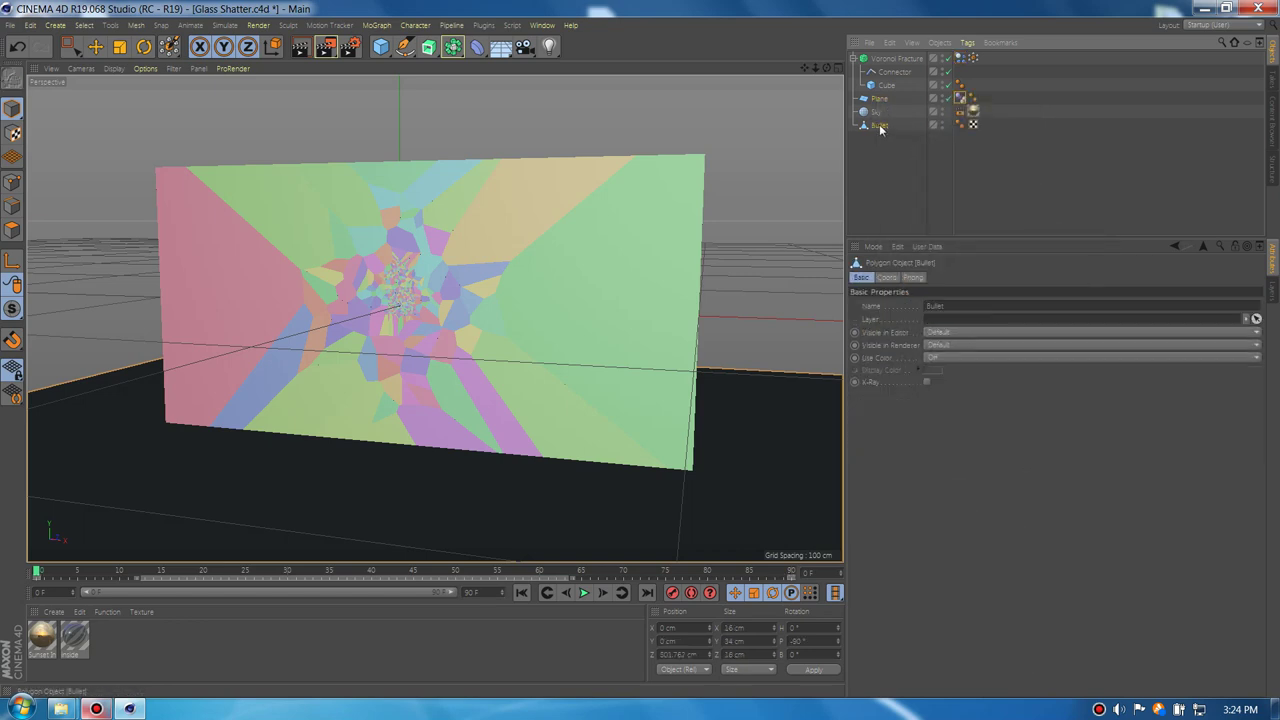
{"action": "right_click", "coordinate": [880, 126]}
{"action": "mouse_move", "coordinate": [929, 253]}
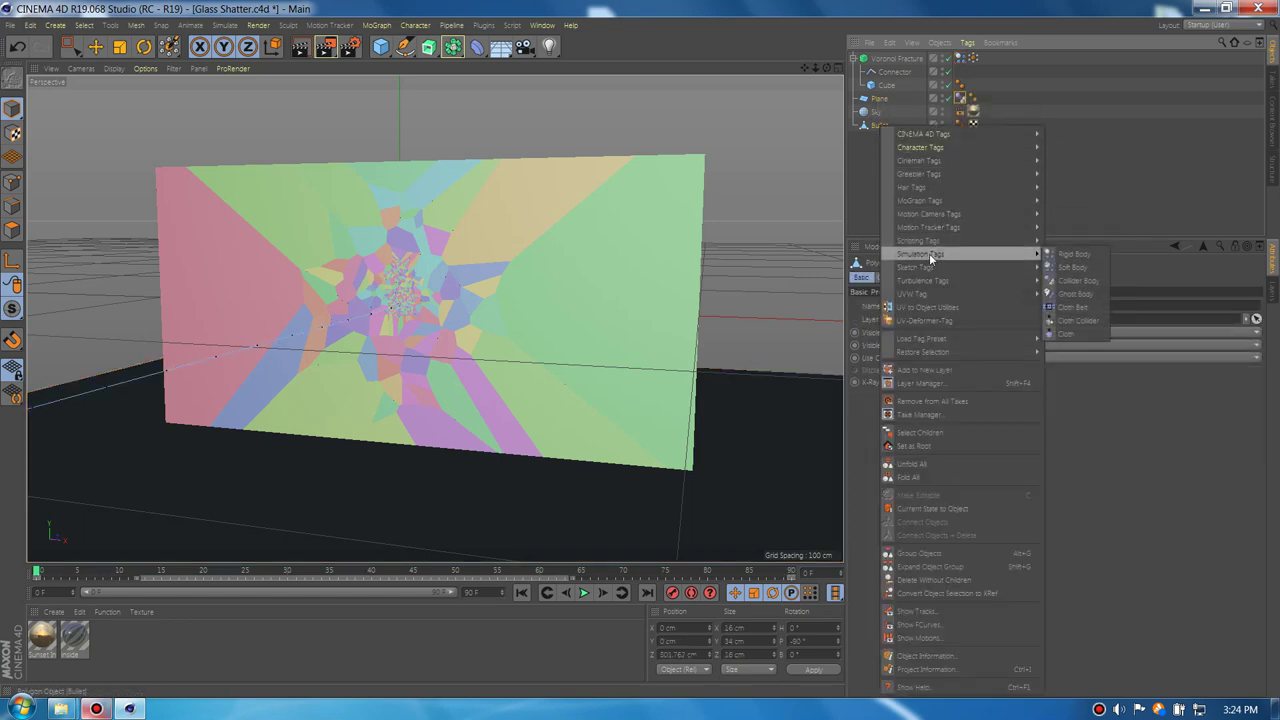
{"action": "left_click", "coordinate": [1078, 281]}
Play the simulation to frame 64 to check how the bullet shatters the glass panel.
{"action": "scroll", "coordinate": [621, 281], "scroll_direction": "down", "scroll_amount": 2}
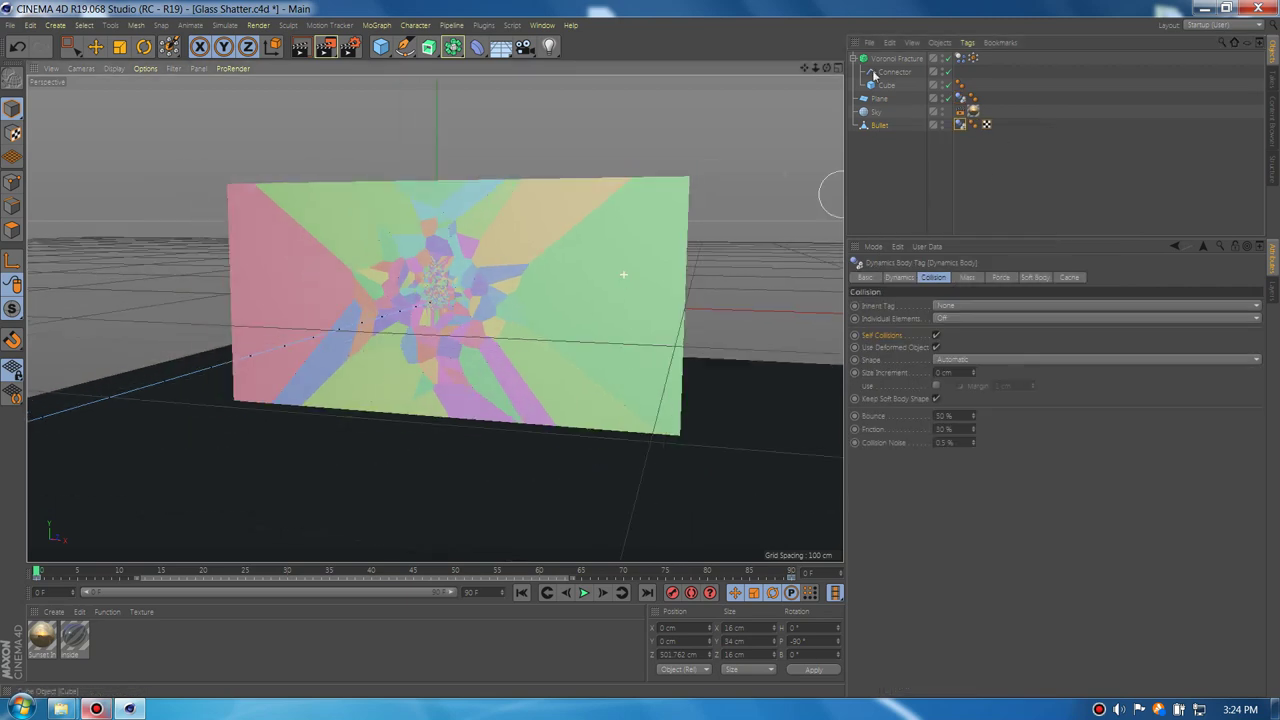
{"action": "left_click_drag", "start_coordinate": [582, 317], "coordinate": [434, 318], "text": "alt"}
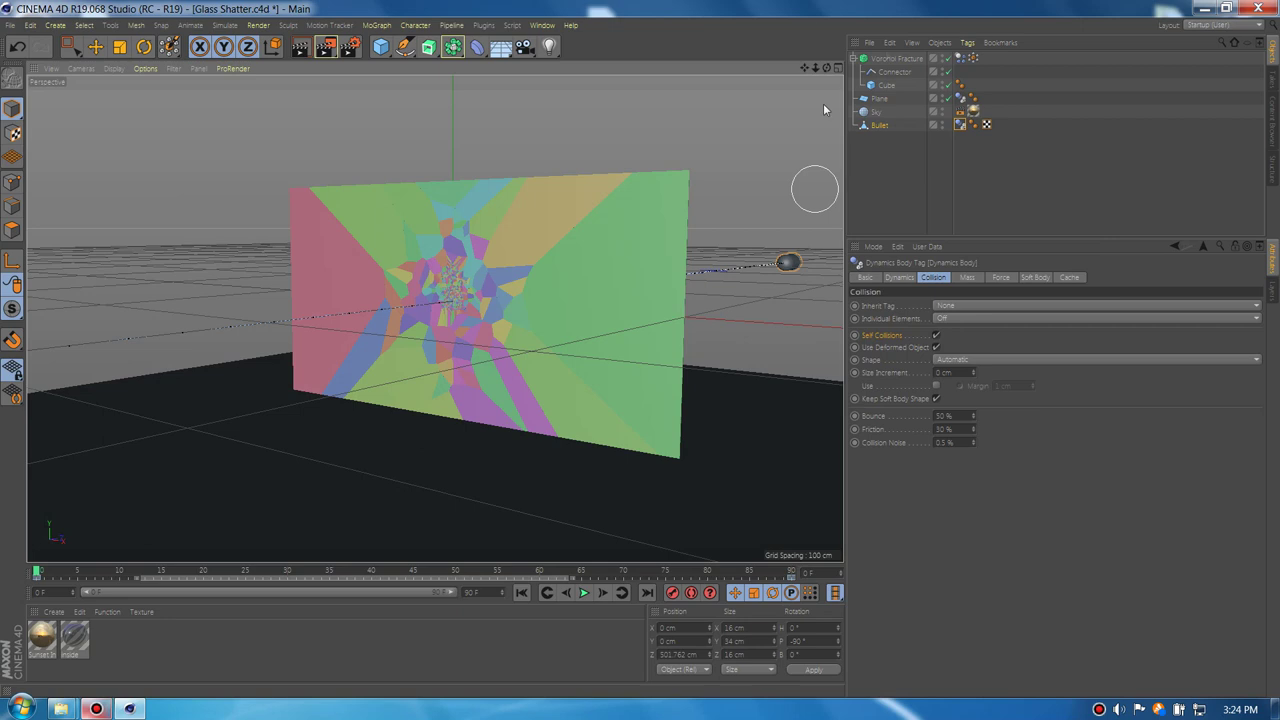
{"action": "left_click", "coordinate": [915, 62]}
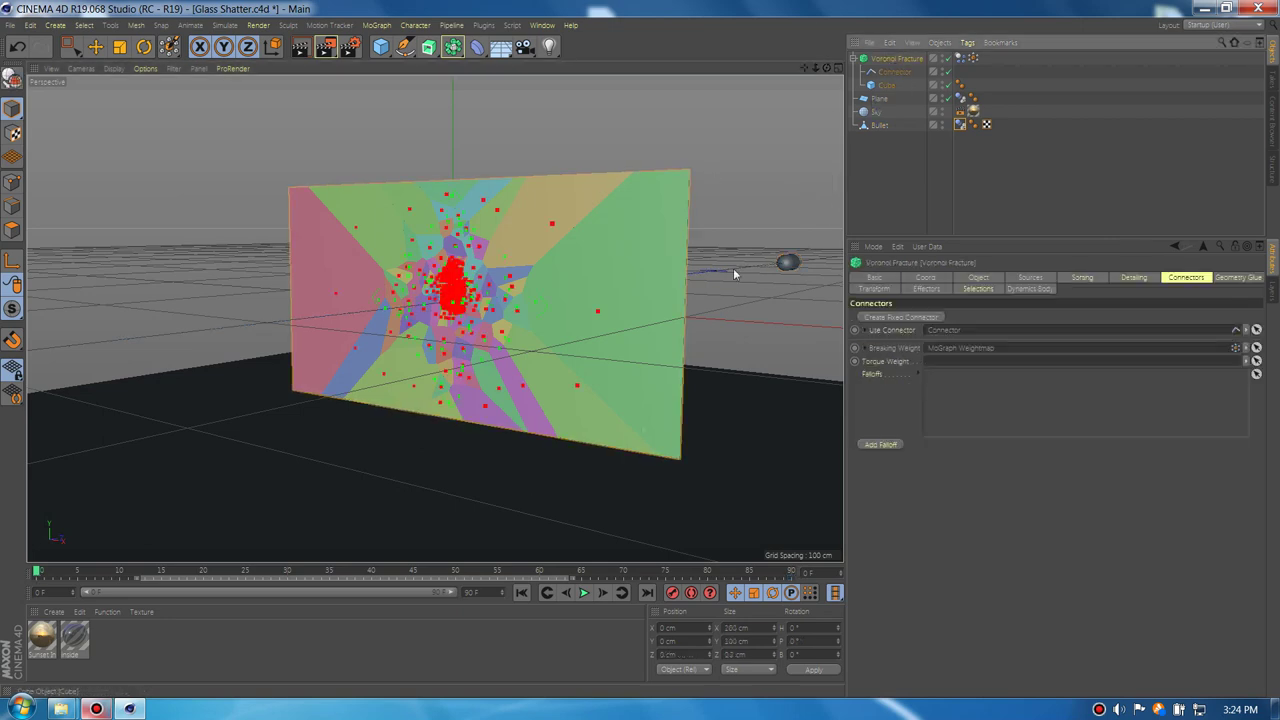
{"action": "left_click", "coordinate": [95, 46]}
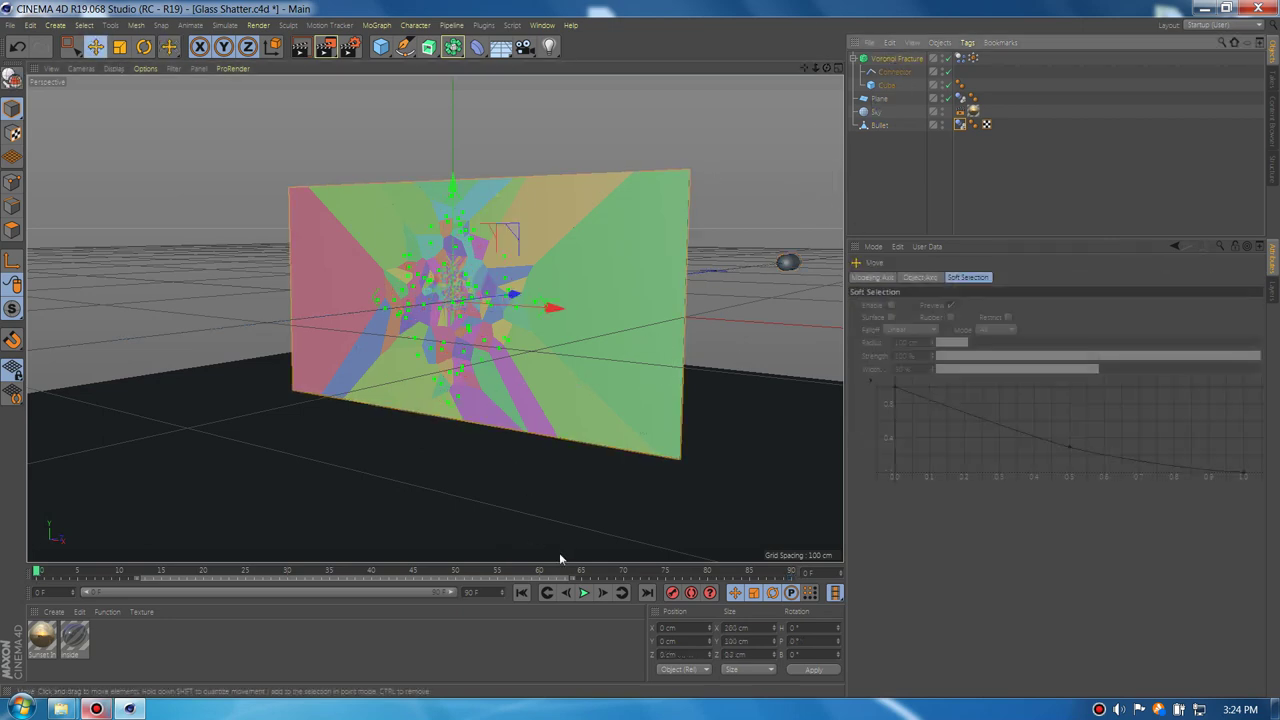
{"action": "left_click", "coordinate": [585, 593]}
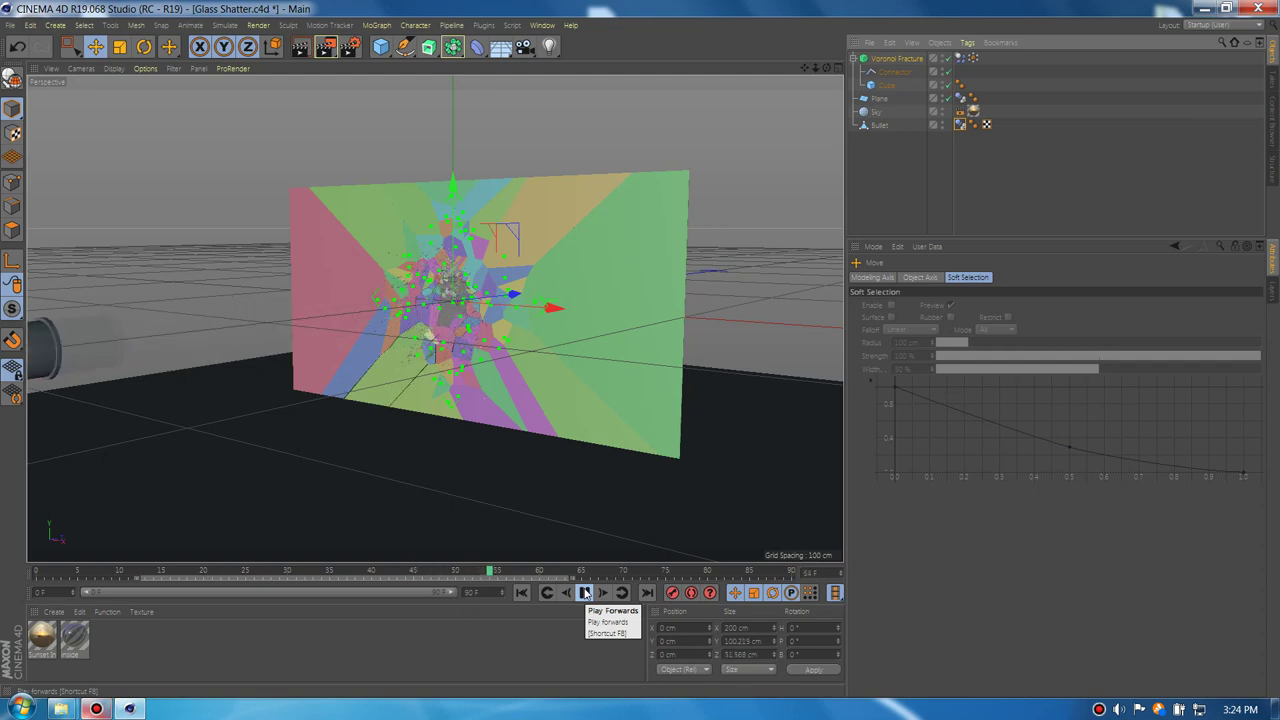
{"action": "left_click", "coordinate": [585, 594]}
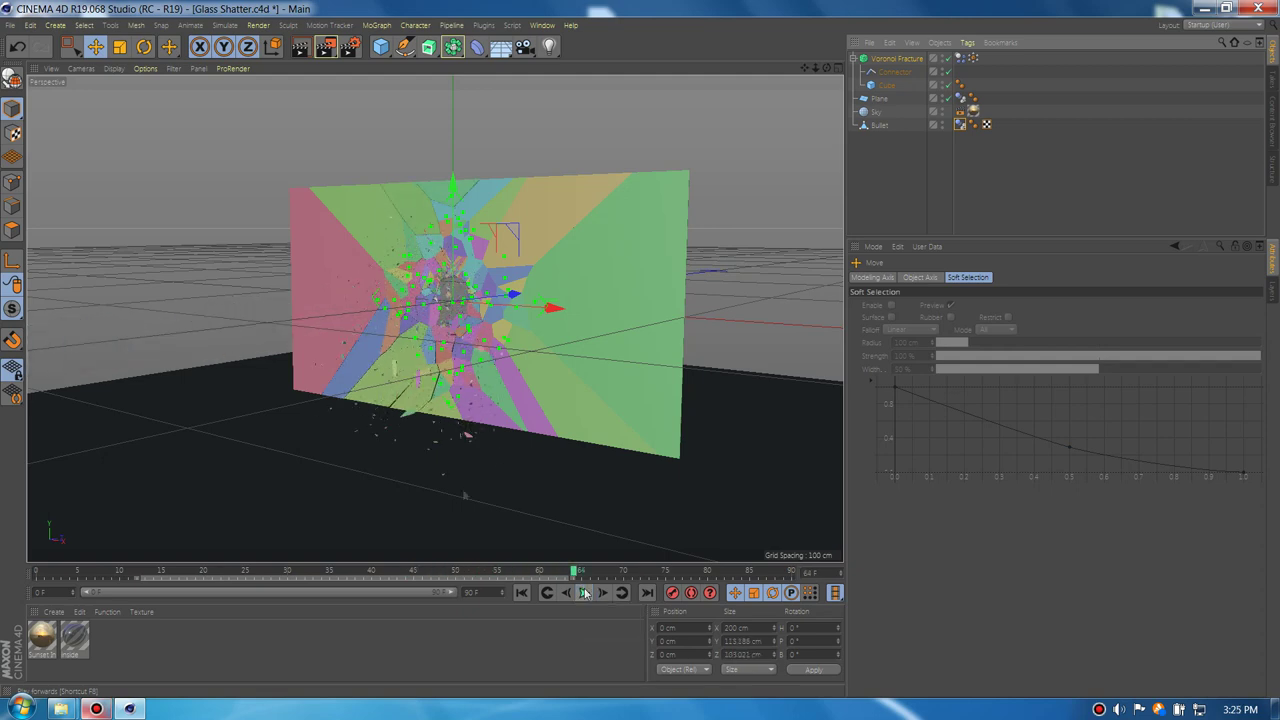
Test-render a region of the shattered glass in the viewport.
{"action": "left_click", "coordinate": [330, 50]}
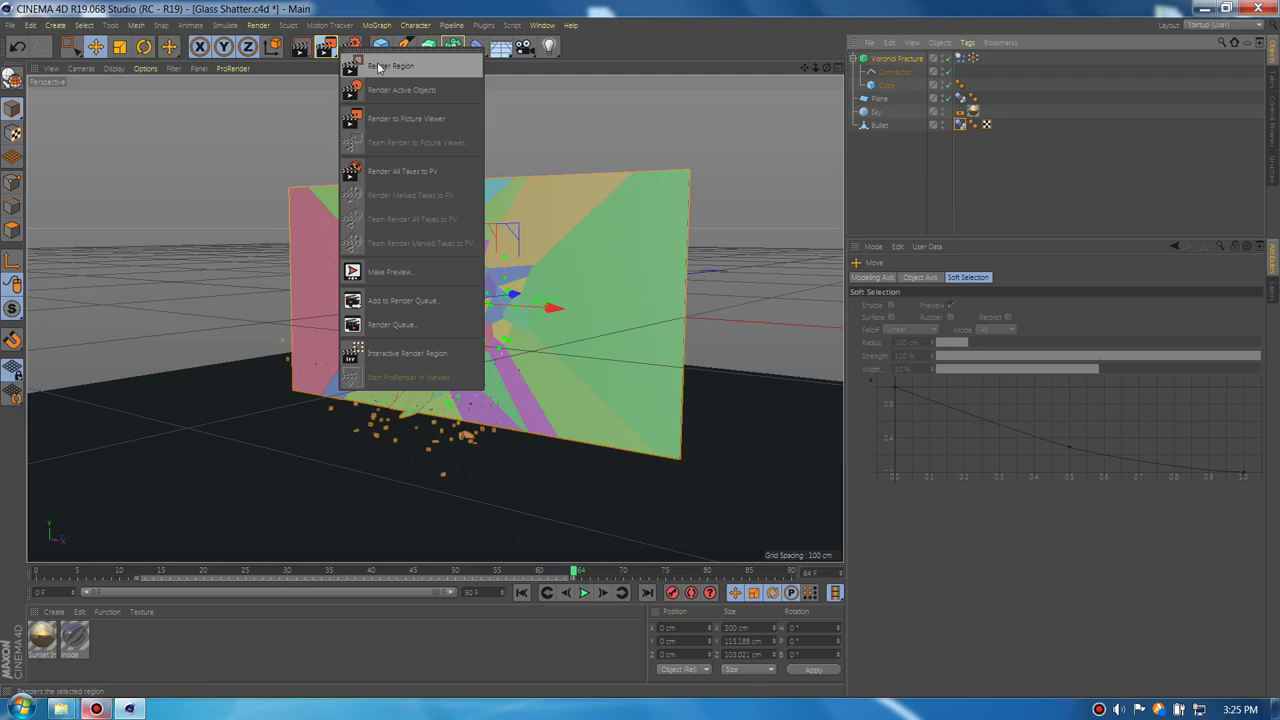
{"action": "left_click", "coordinate": [354, 66]}
{"action": "left_click_drag", "start_coordinate": [410, 432], "coordinate": [273, 544], "text": "alt"}
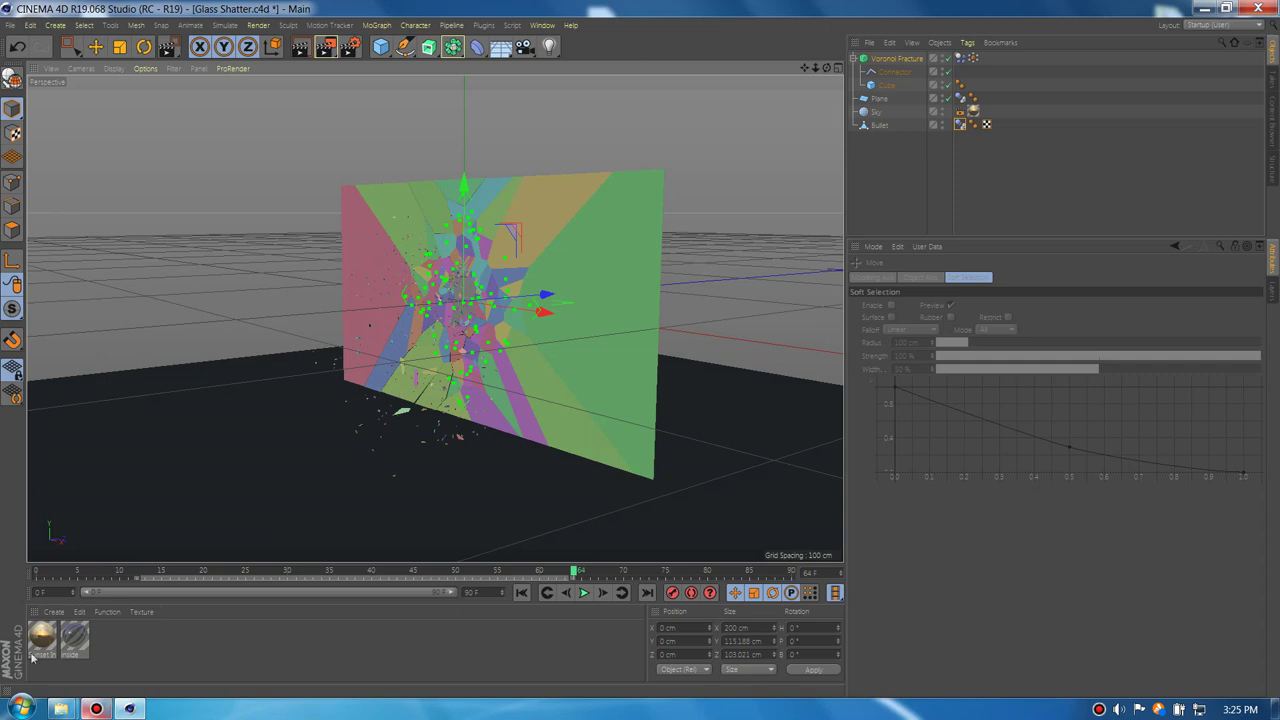
Duplicate the inside glass material and rename the copy as outside.
{"action": "left_click", "coordinate": [76, 640]}
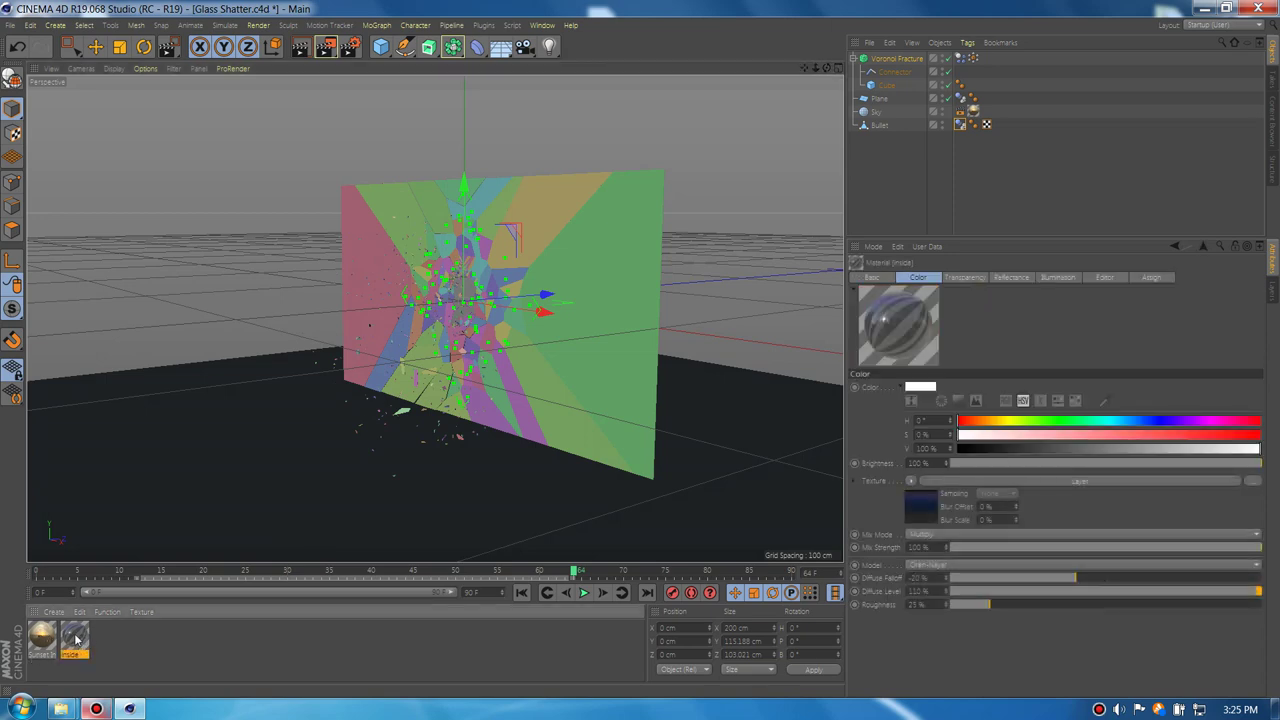
{"action": "left_click_drag", "start_coordinate": [101, 639], "coordinate": [98, 643], "text": "ctrl"}
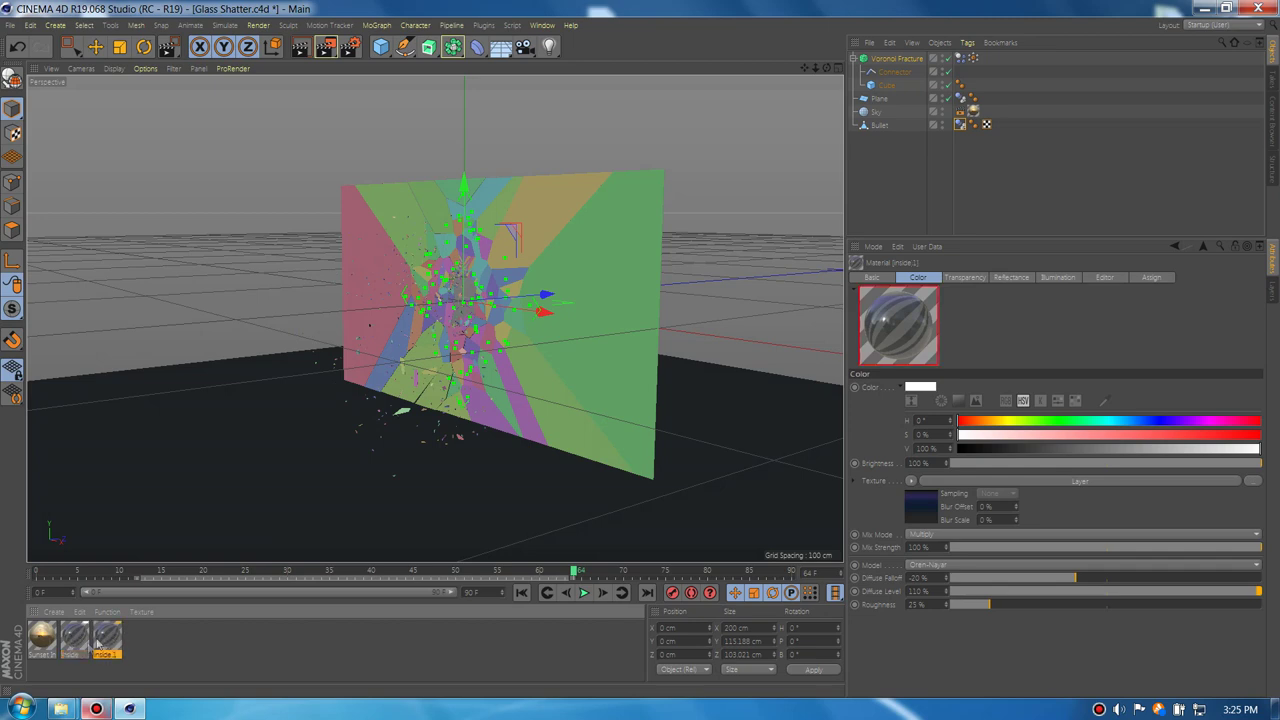
{"action": "double_click", "coordinate": [107, 654]}
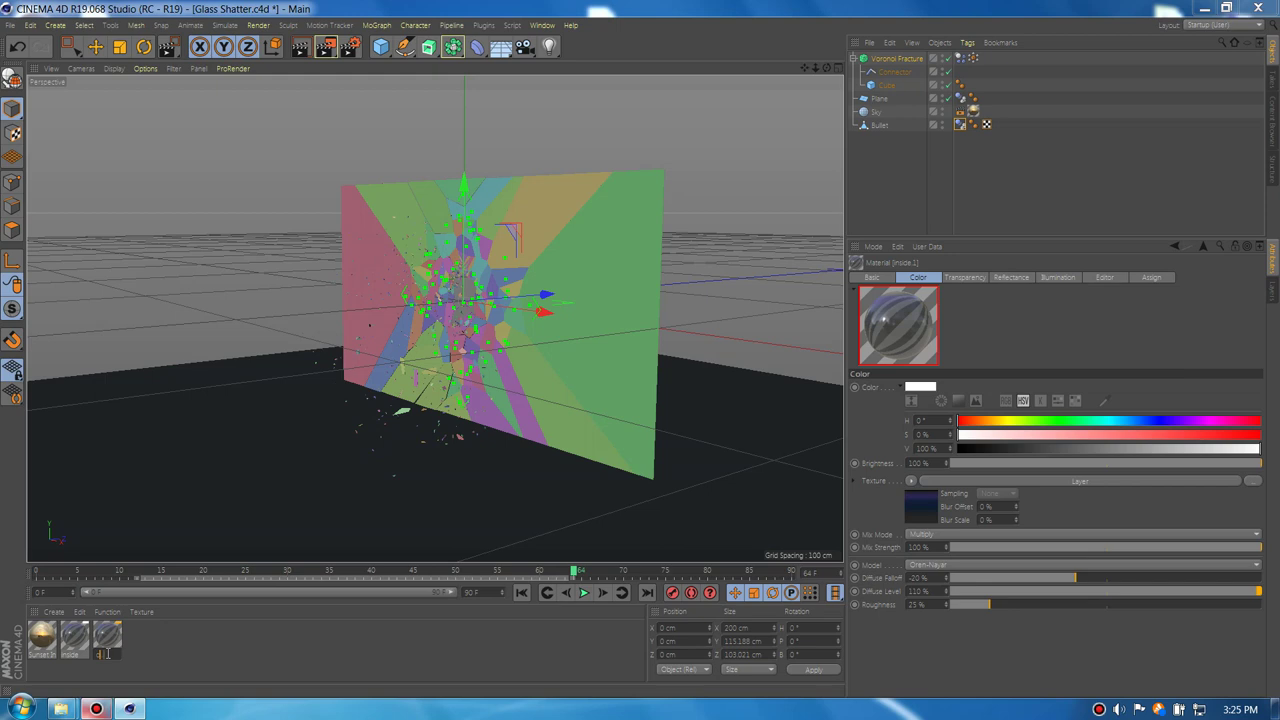
{"action": "left_click", "coordinate": [107, 643]}
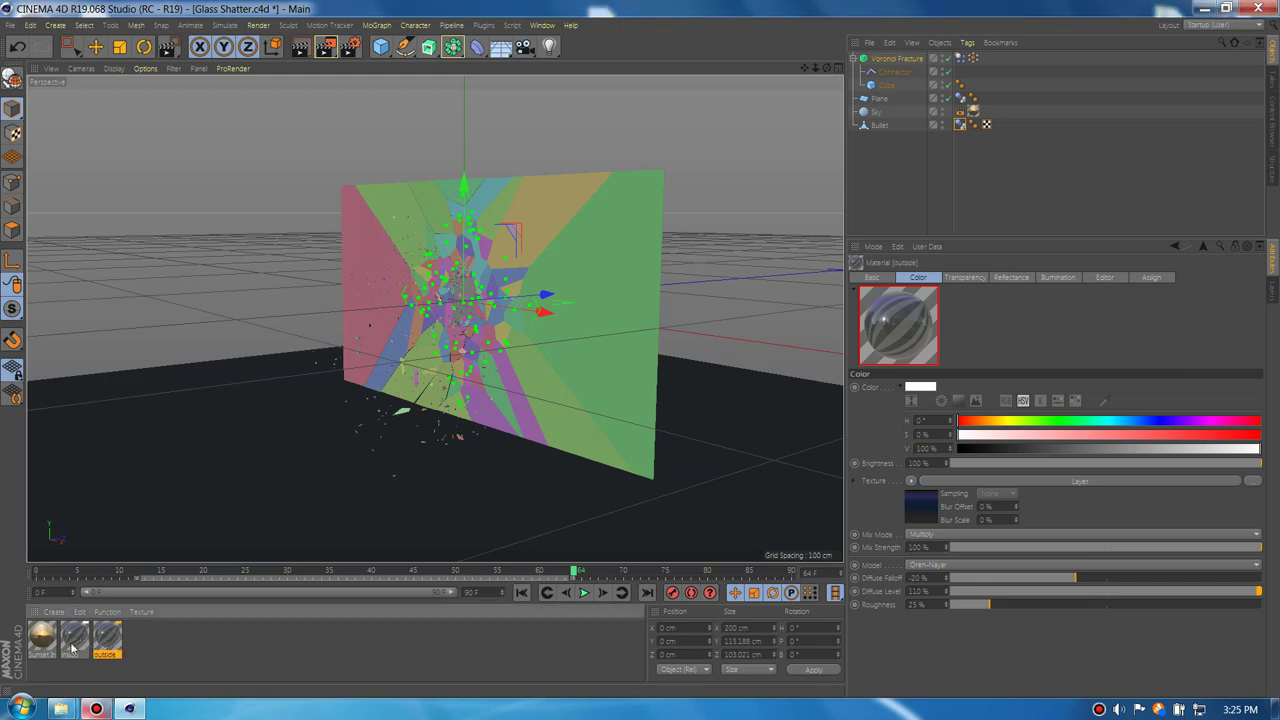
Apply the inside and outside materials to the Voronoi Fracture and enable its Inside Faces and Outside Faces selections.
{"action": "left_click", "coordinate": [72, 643], "text": "shift"}
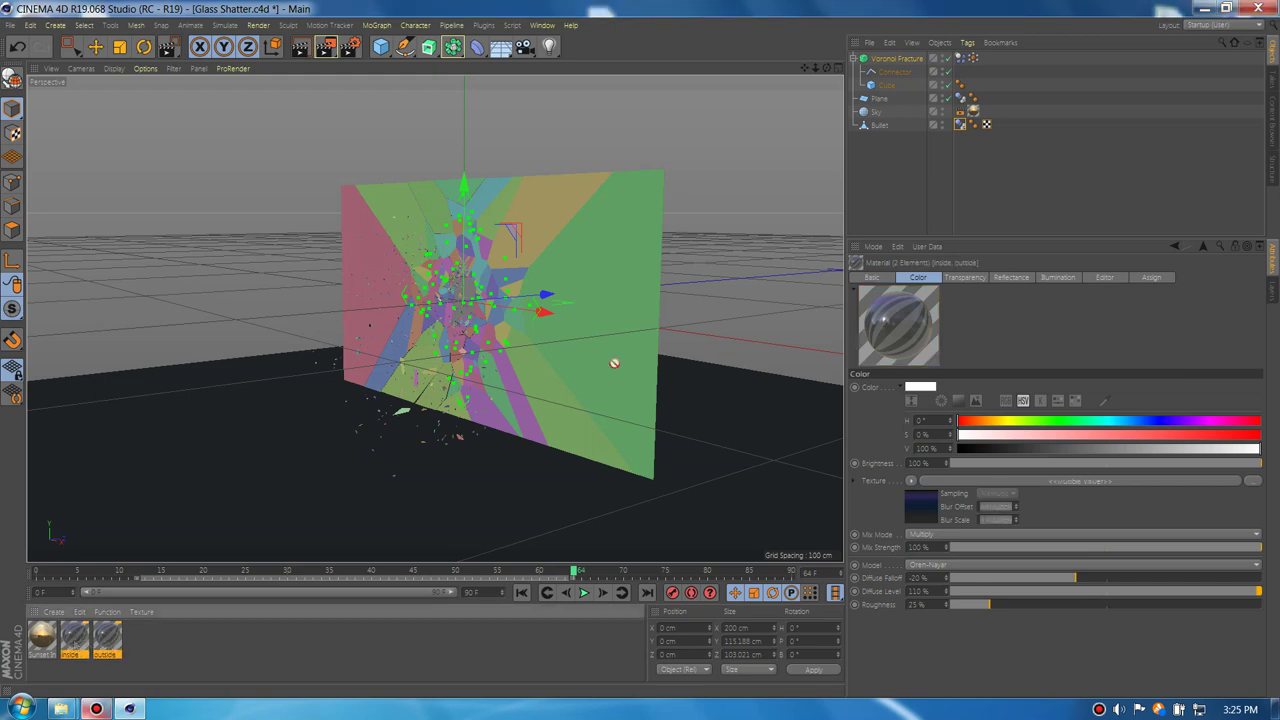
{"action": "left_click_drag", "start_coordinate": [909, 63], "coordinate": [992, 63]}
{"action": "left_click", "coordinate": [885, 60]}
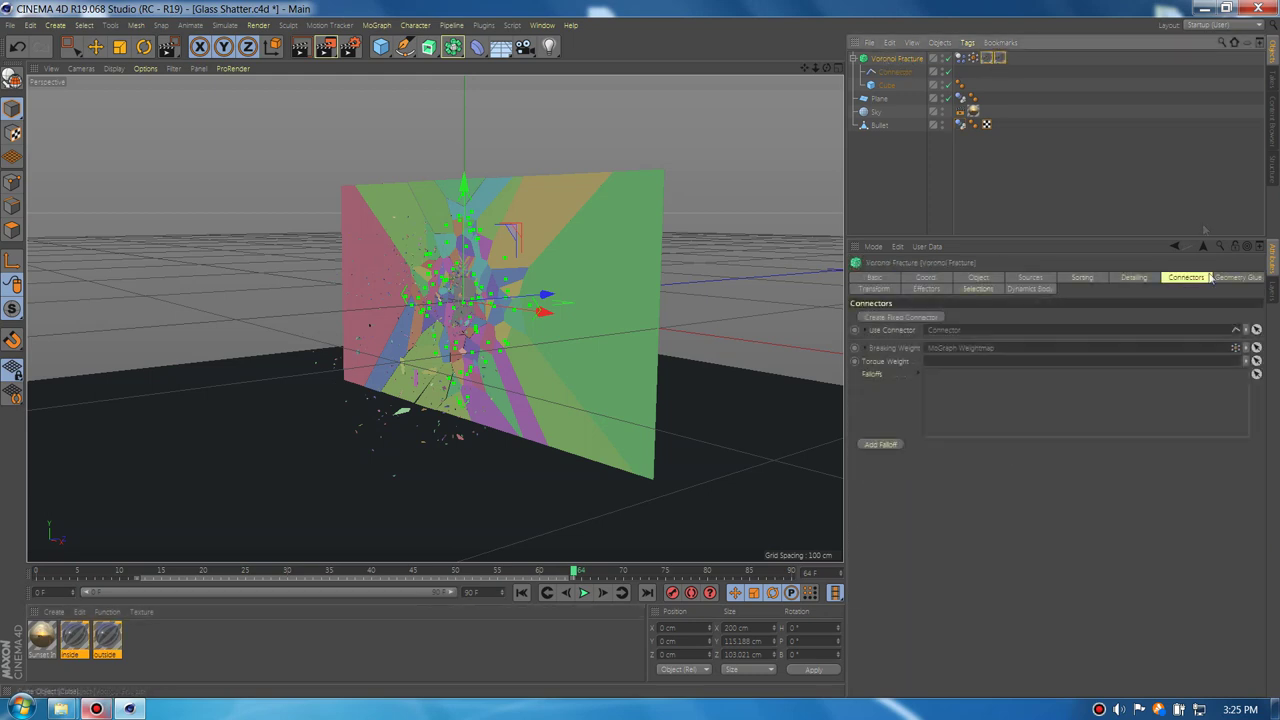
{"action": "left_click", "coordinate": [978, 289]}
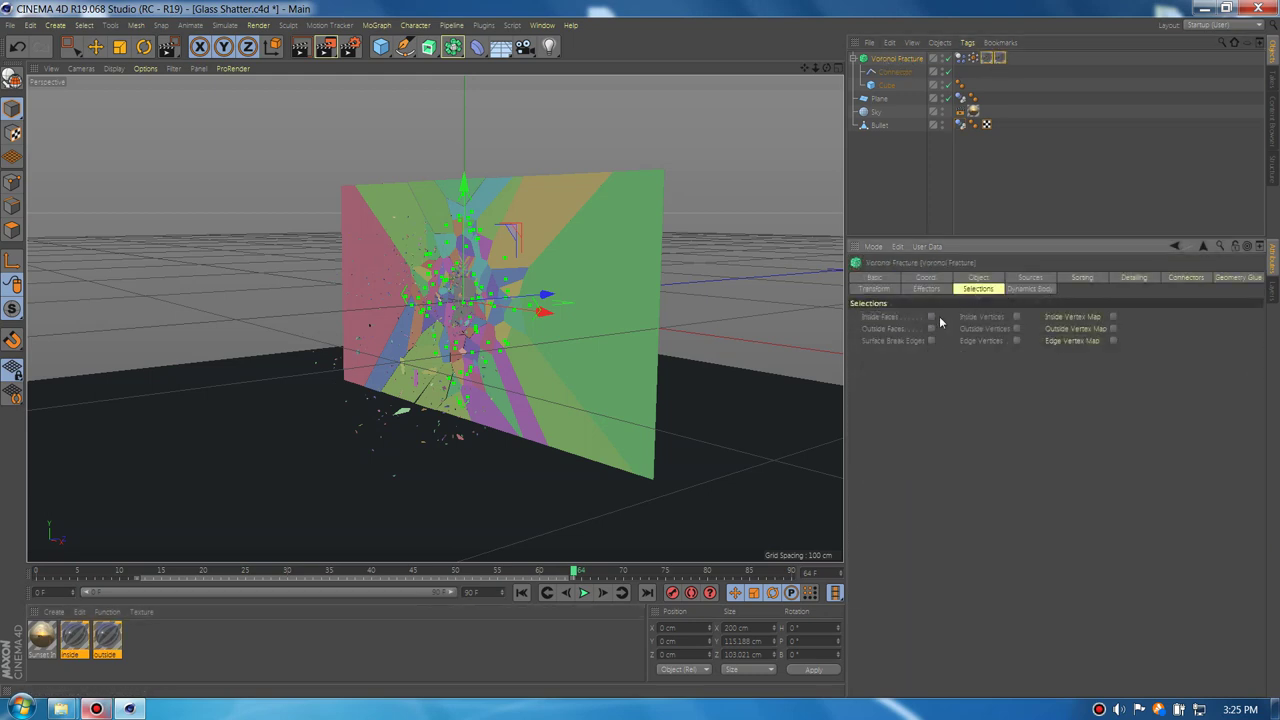
{"action": "left_click", "coordinate": [931, 317]}
Restrict the outside texture tag to the Outside Faces selection and the inside texture tag to the Inside Faces selection.
{"action": "left_click", "coordinate": [1024, 59]}
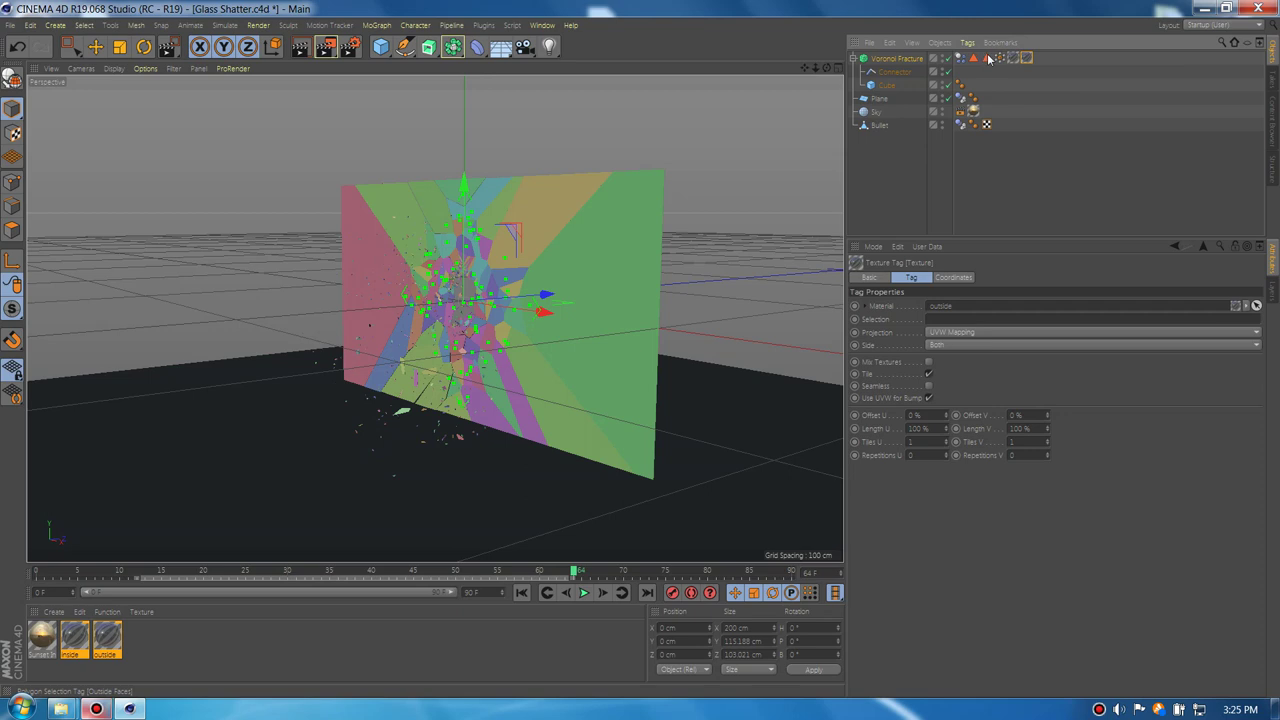
{"action": "left_click_drag", "start_coordinate": [988, 60], "coordinate": [960, 320]}
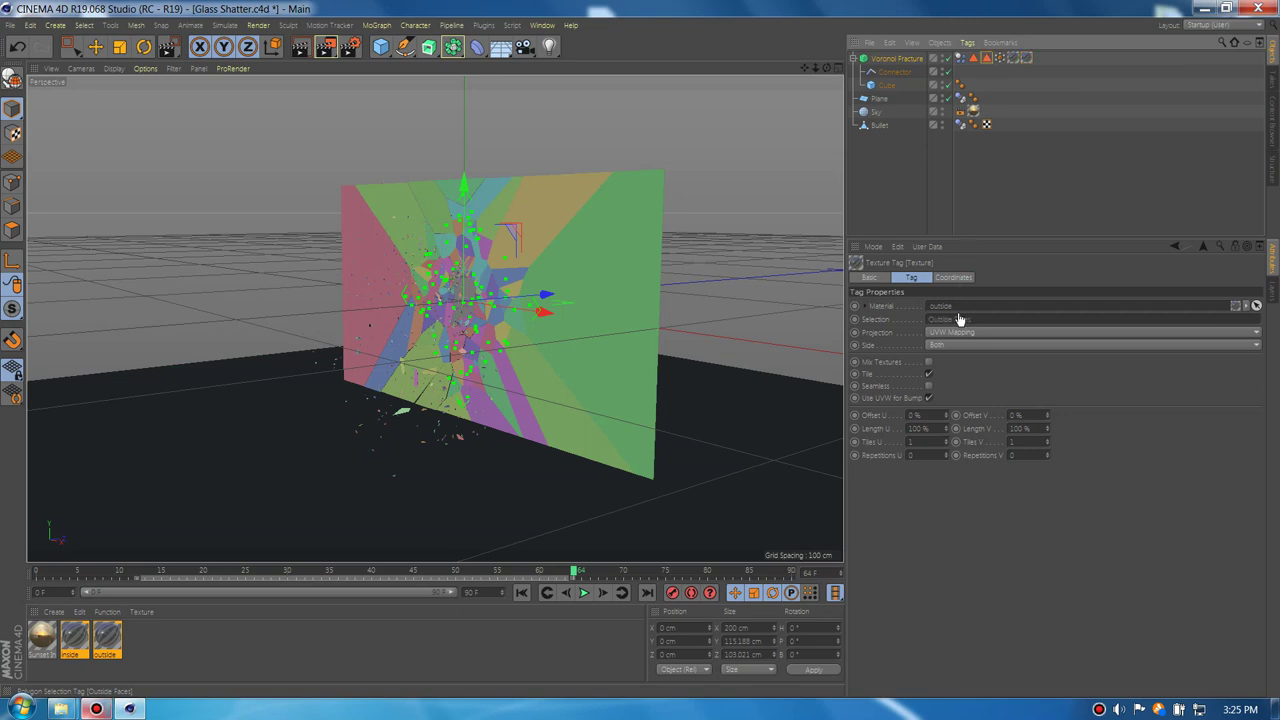
{"action": "left_click", "coordinate": [1012, 57]}
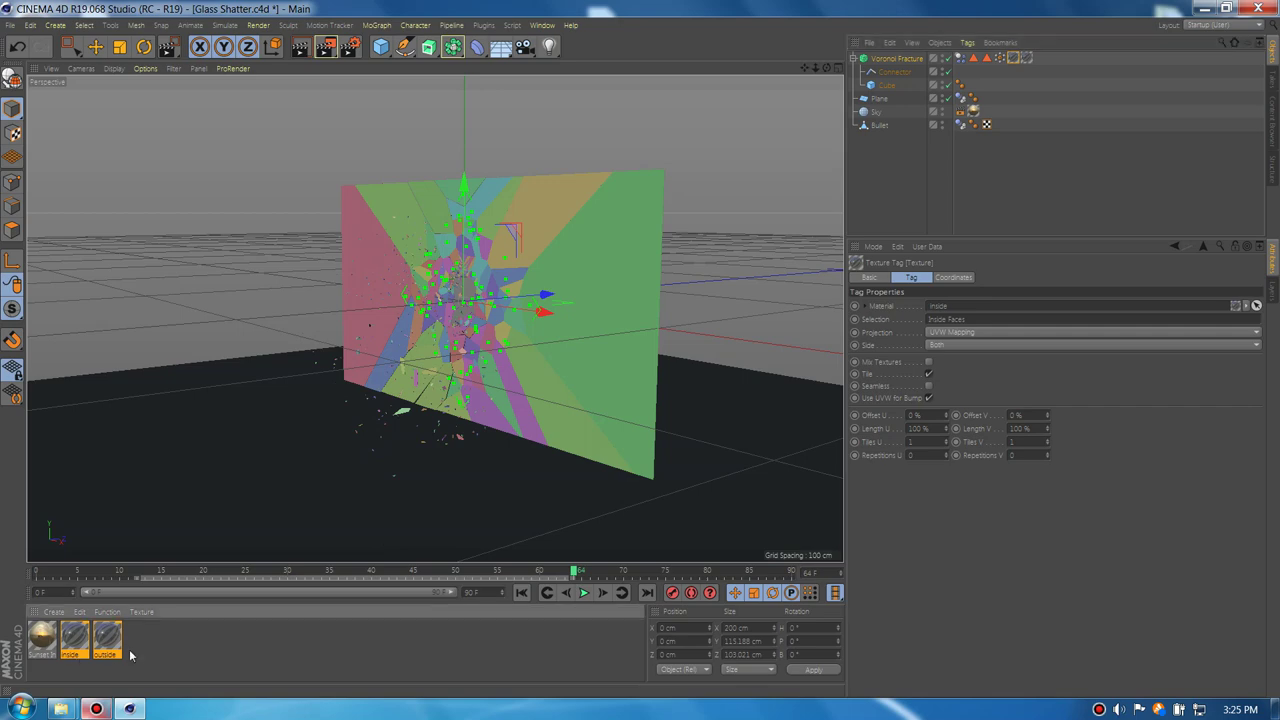
Enable the Alpha channel of the inside material and load an Ambient Occlusion shader as its texture.
{"action": "double_click", "coordinate": [74, 638]}
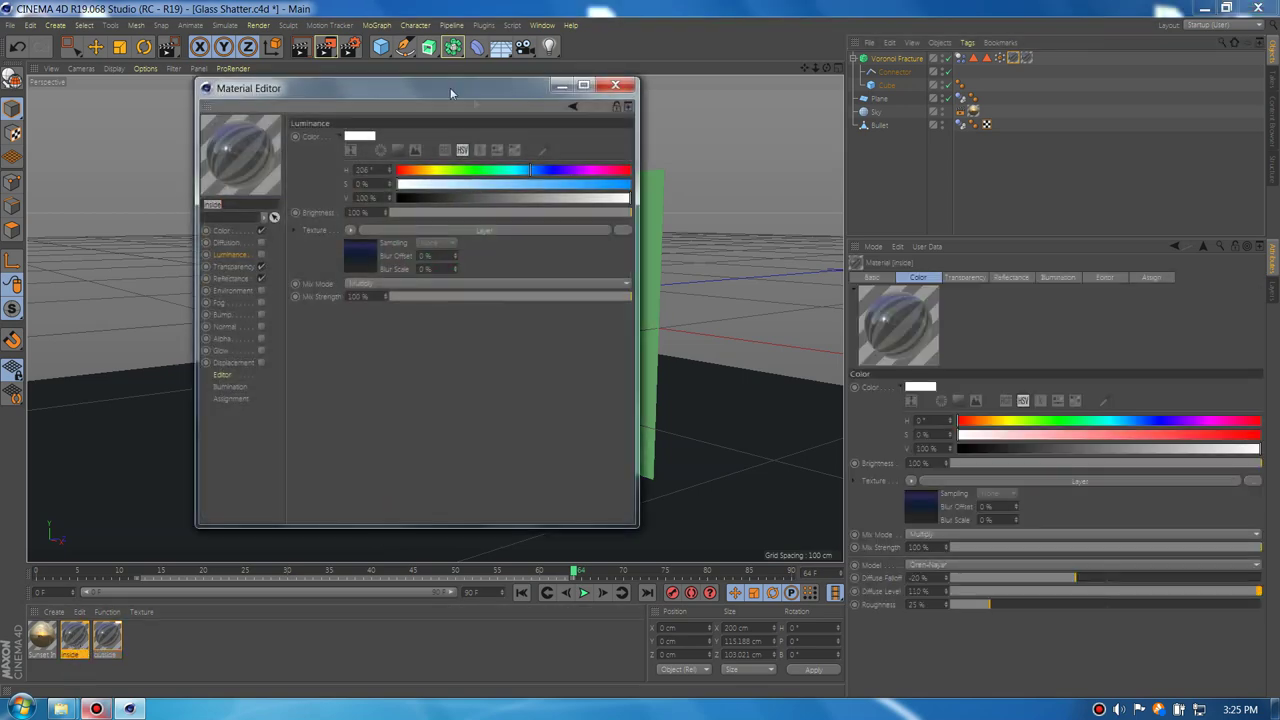
{"action": "left_click_drag", "start_coordinate": [330, 92], "coordinate": [619, 151]}
{"action": "left_click", "coordinate": [525, 317]}
{"action": "left_click", "coordinate": [549, 402]}
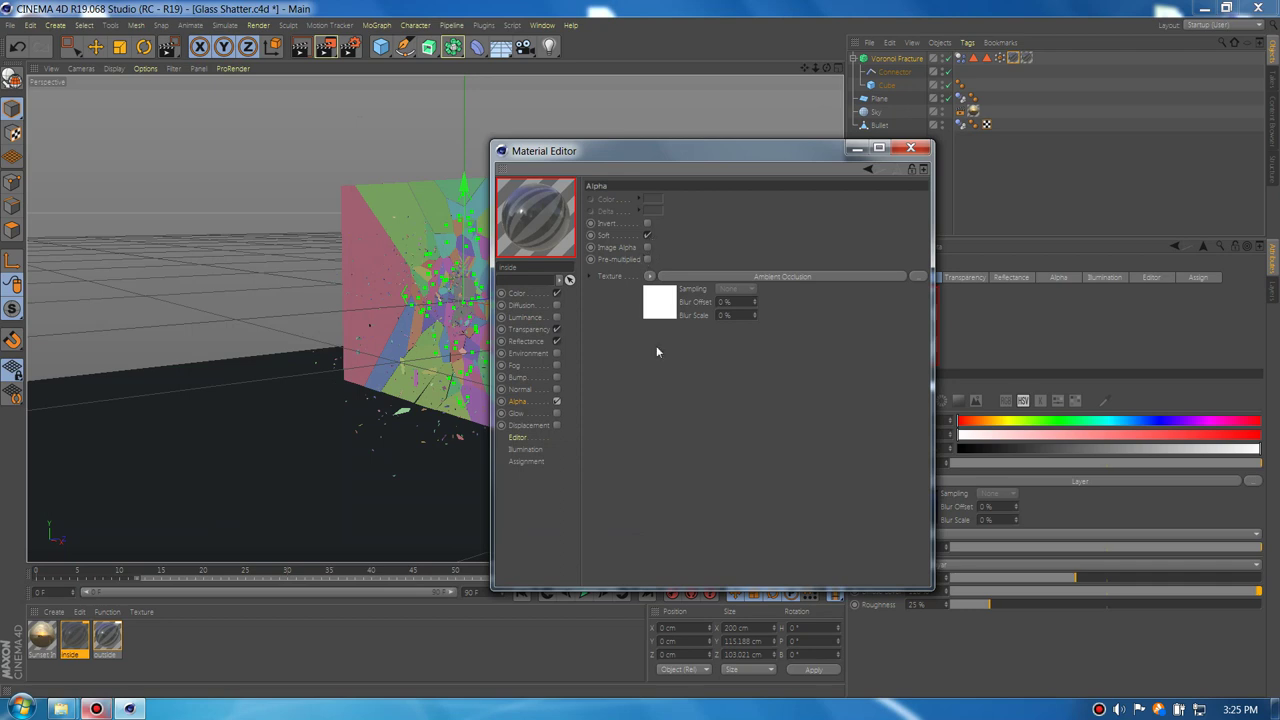
{"action": "left_click", "coordinate": [650, 277]}
{"action": "mouse_move", "coordinate": [660, 557]}
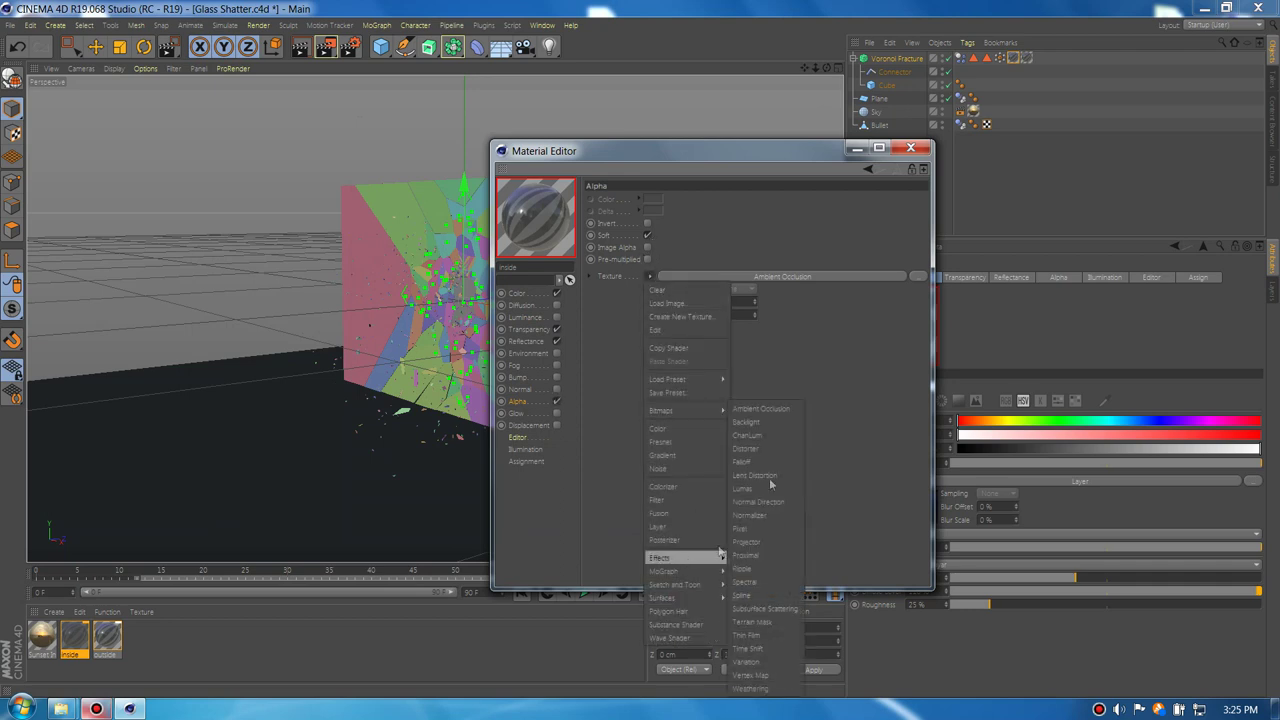
{"action": "left_click", "coordinate": [759, 410]}
Adjust the end knot of the Ambient Occlusion shader's color gradient and close the material editor.
{"action": "left_click", "coordinate": [656, 314]}
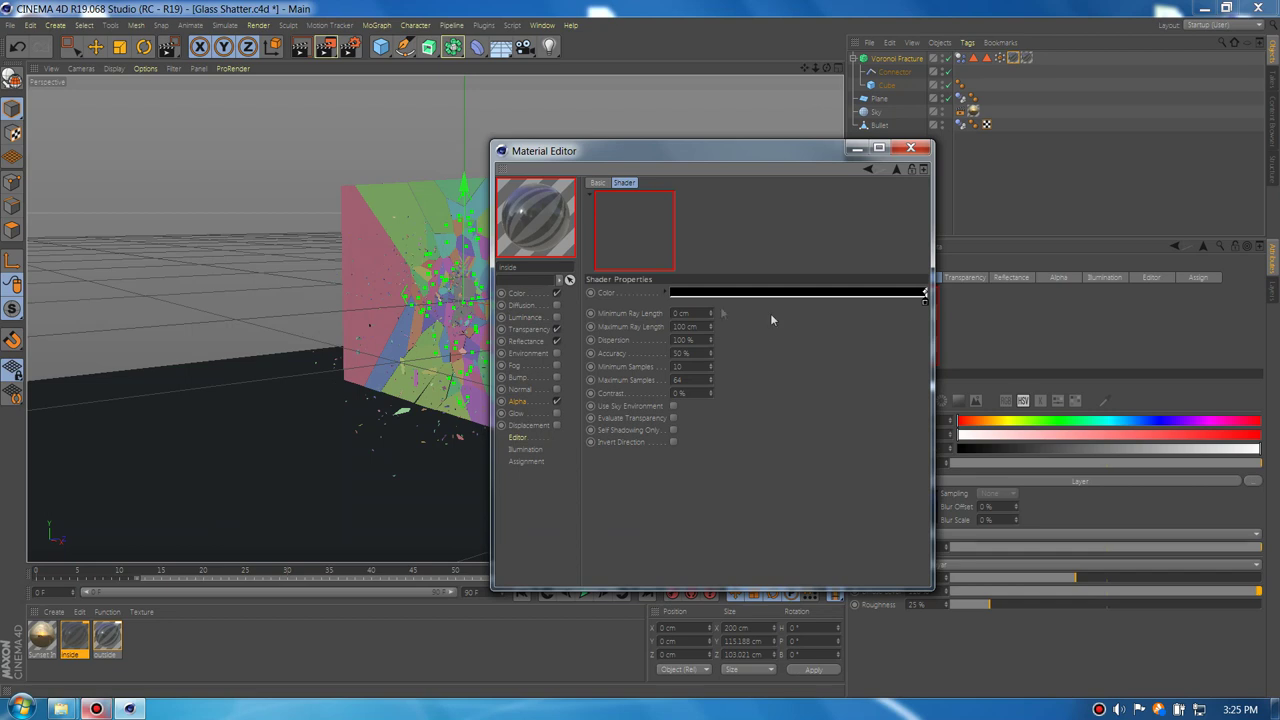
{"action": "mouse_move", "coordinate": [924, 306]}
{"action": "left_mouse_down"}
{"action": "mouse_move", "coordinate": [653, 306]}
{"action": "mouse_move", "coordinate": [920, 305]}
{"action": "left_mouse_up"}
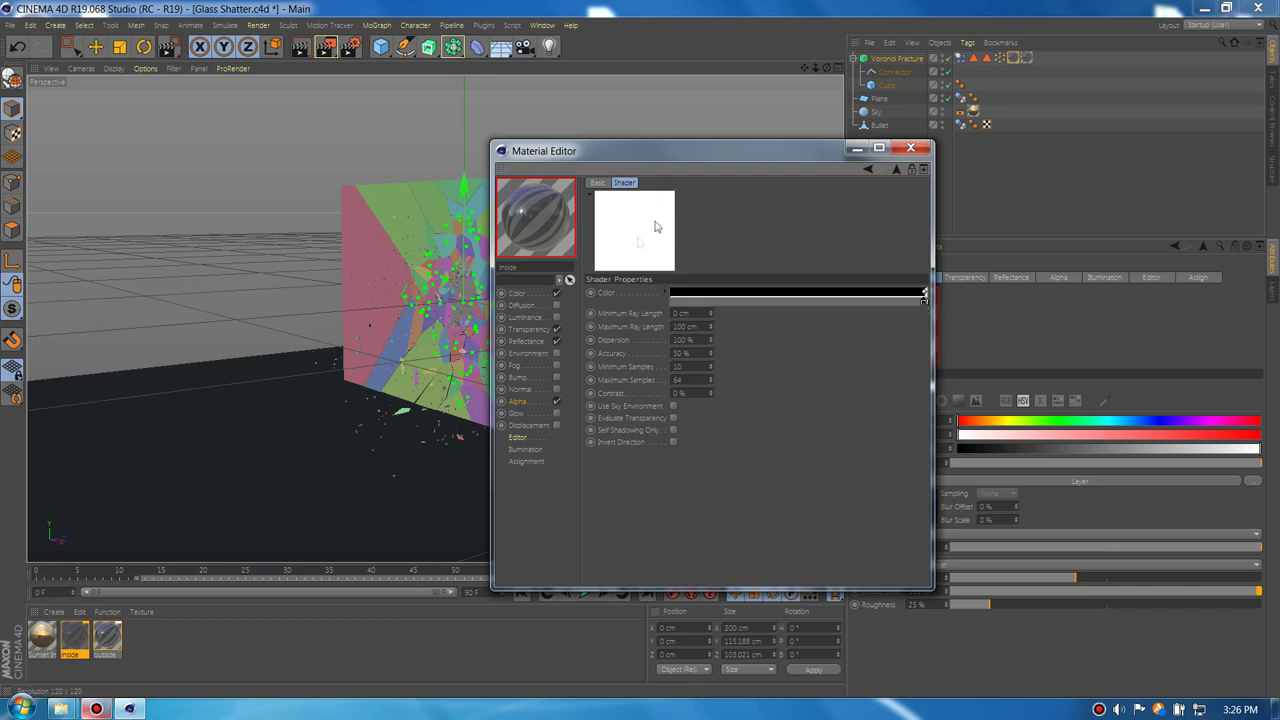
{"action": "left_click", "coordinate": [910, 147]}
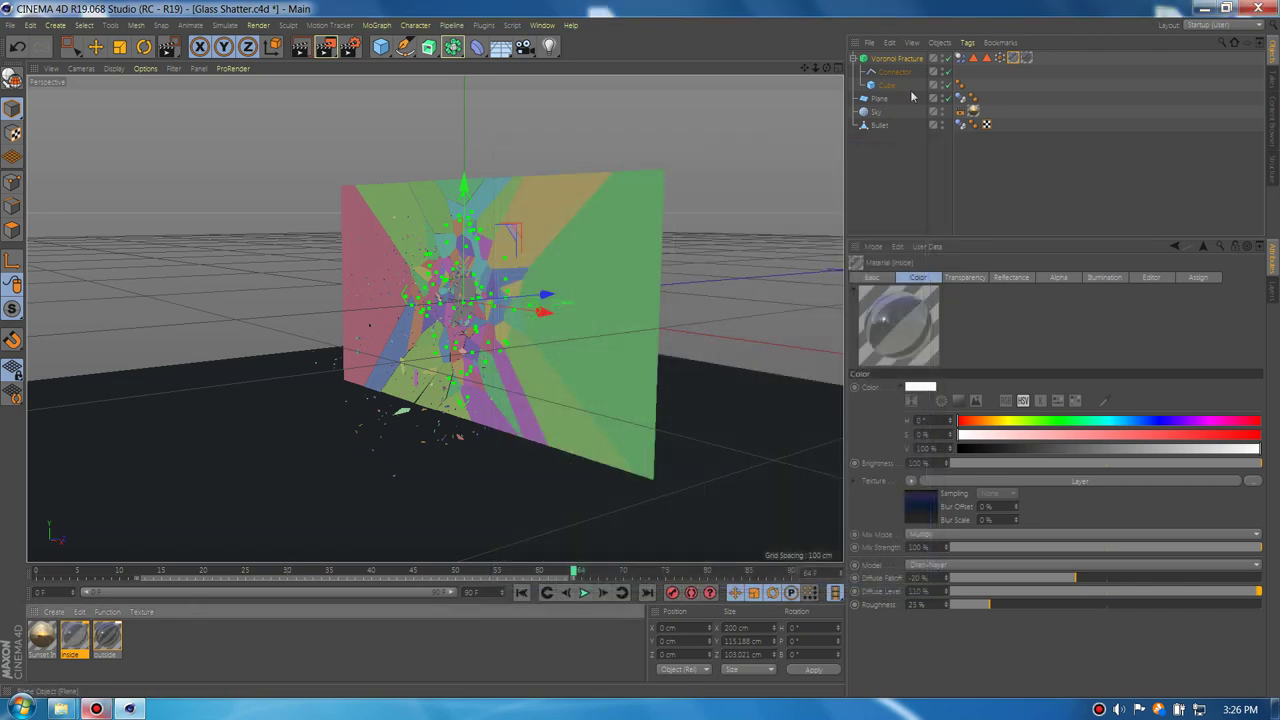
Render a region around the bullet hole to check the inside and outside glass materials.
{"action": "left_click_drag", "start_coordinate": [543, 366], "coordinate": [435, 318], "text": "alt"}
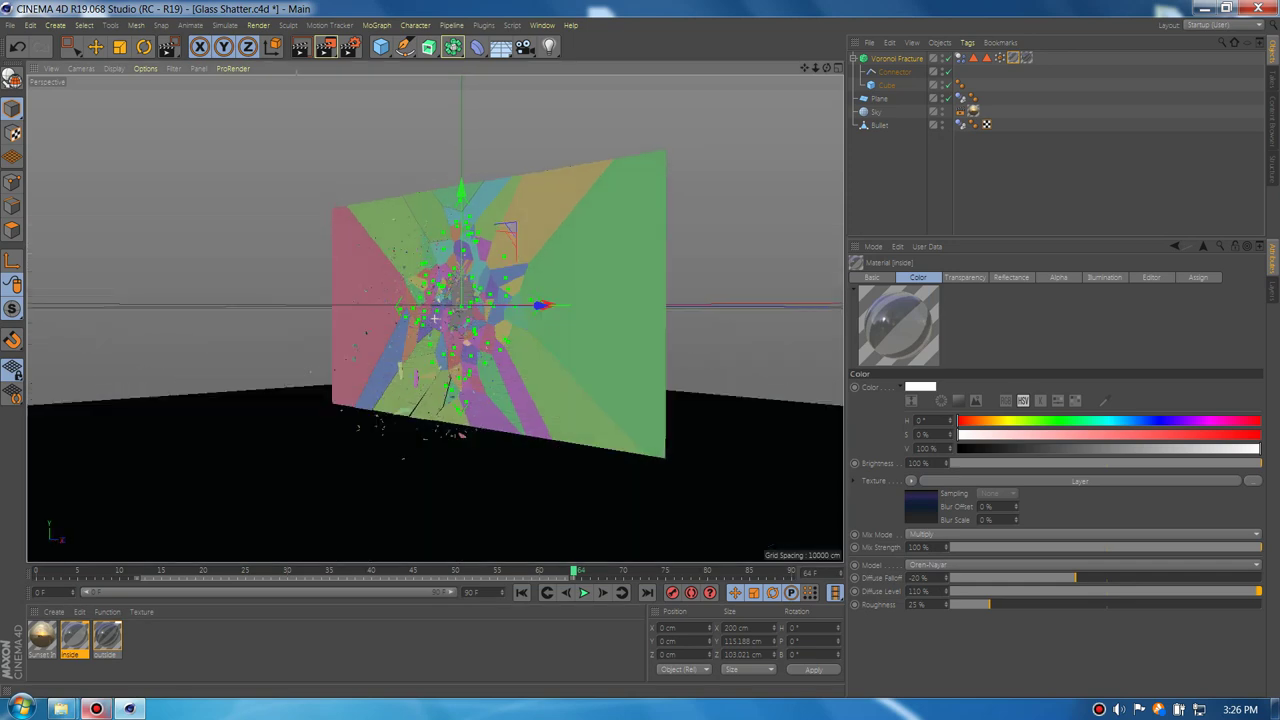
{"action": "left_click_drag", "start_coordinate": [325, 47], "coordinate": [369, 70]}
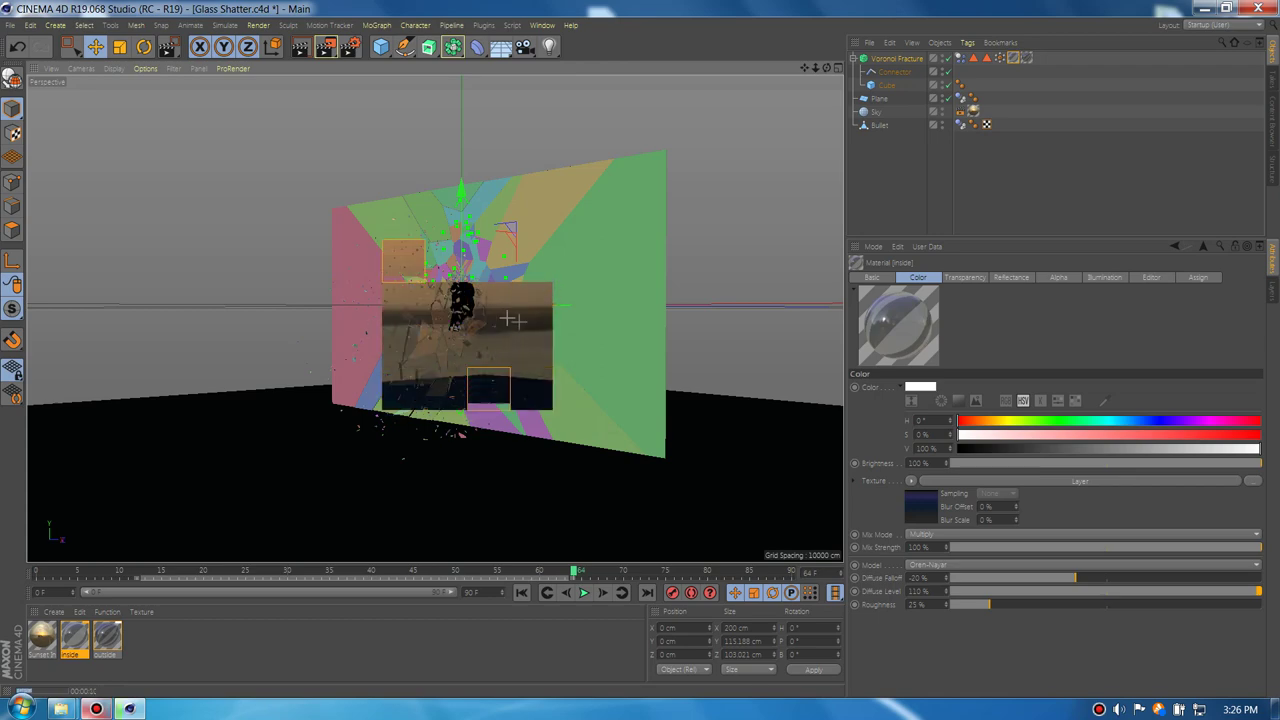
{"action": "left_click", "coordinate": [560, 380]}
{"action": "left_click_drag", "start_coordinate": [560, 380], "coordinate": [453, 355], "text": "alt"}
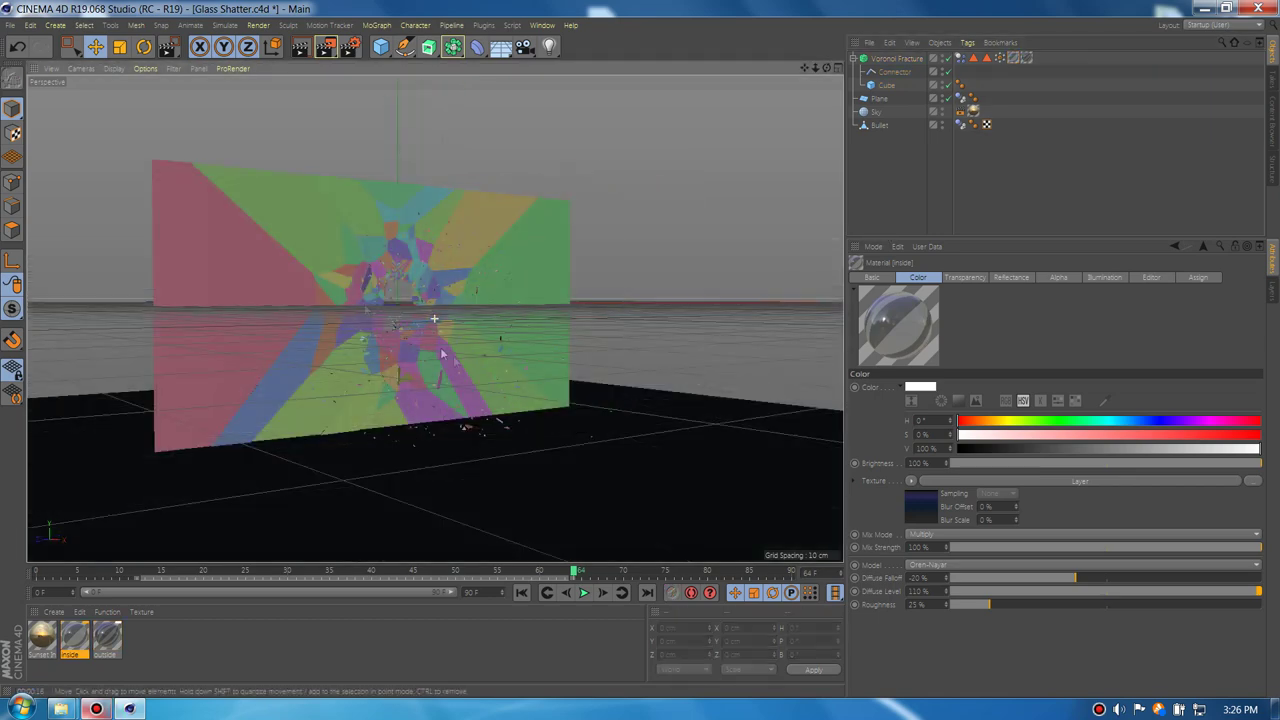